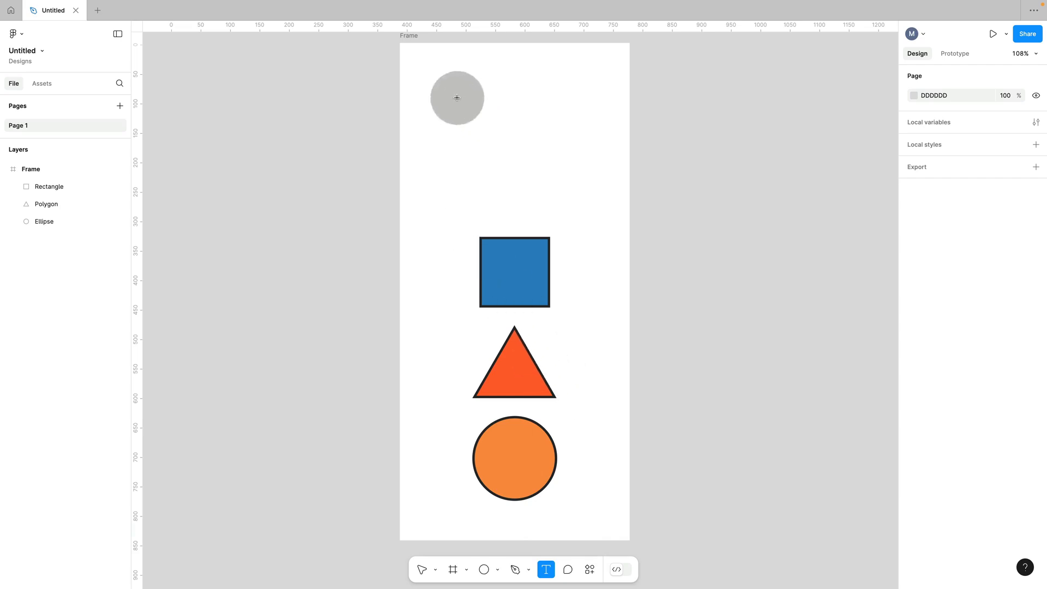
Add the text "Hello" above the blue square, near the frame's upper-left corner at about X 60, Y 92.
{"action": "left_click", "coordinate": [435, 98]}
{"action": "type", "text": "Hello"}
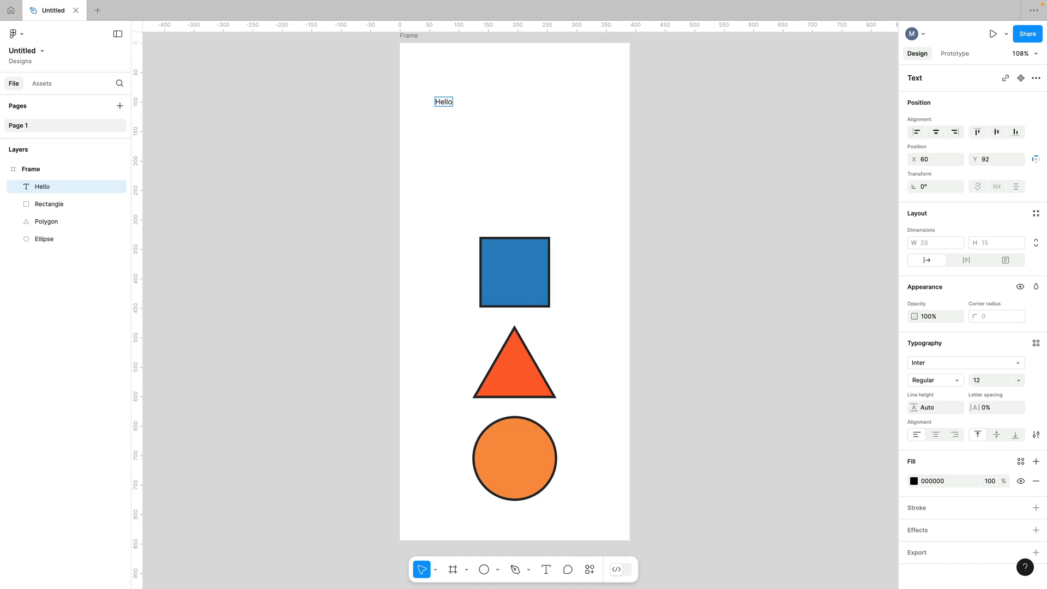
{"action": "key", "text": "Escape"}
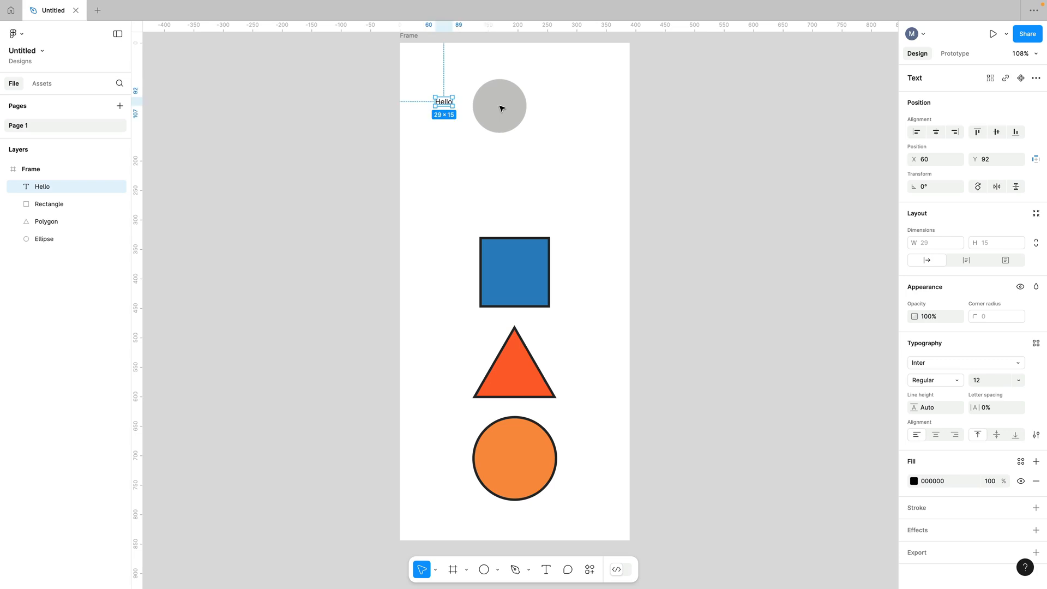
{"action": "left_click", "coordinate": [502, 108]}
Draw a fixed-size text box about 250 × 133 below the first text and enter "Hello" in it.
{"action": "key", "text": "t"}
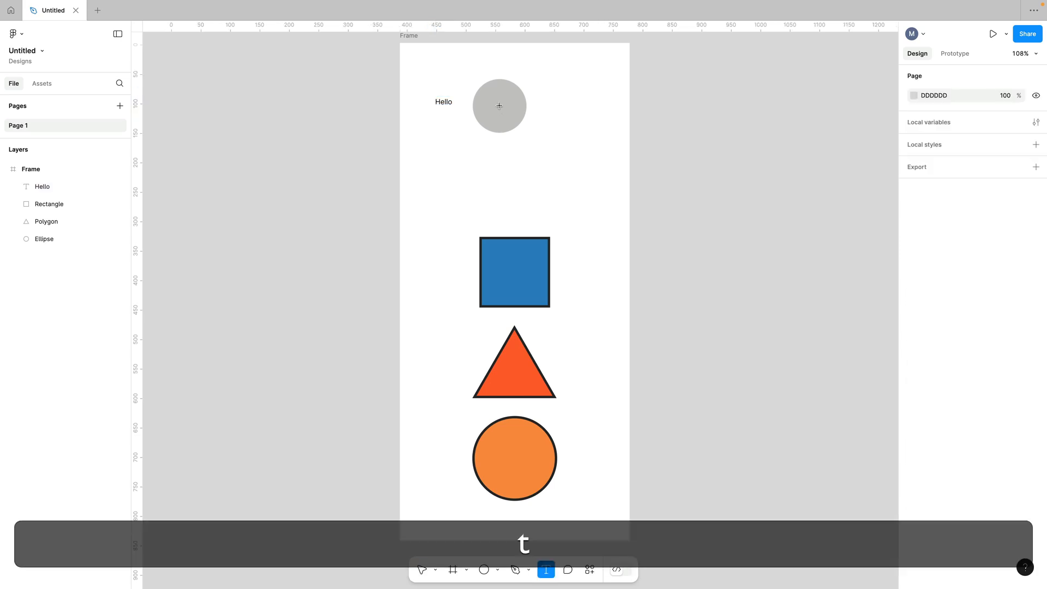
{"action": "left_click_drag", "start_coordinate": [435, 124], "coordinate": [583, 203]}
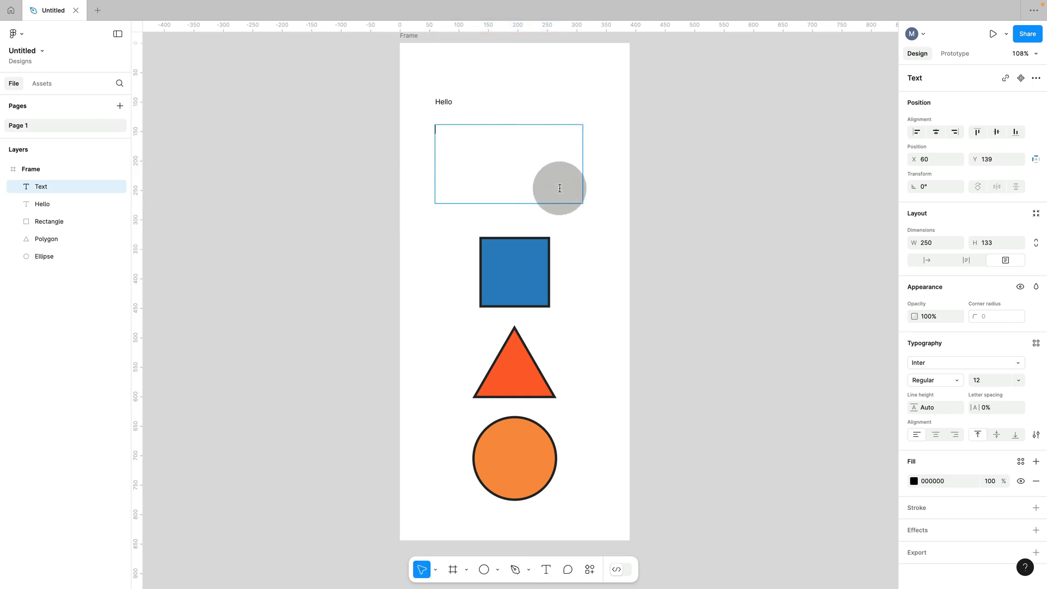
{"action": "type", "text": "Hello"}
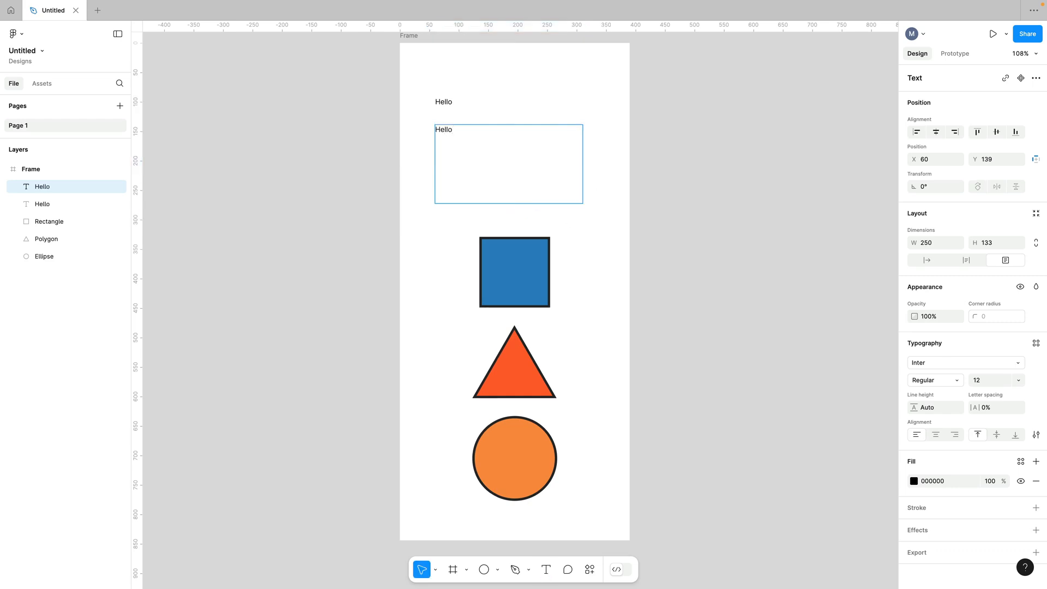
{"action": "key", "text": "Escape"}
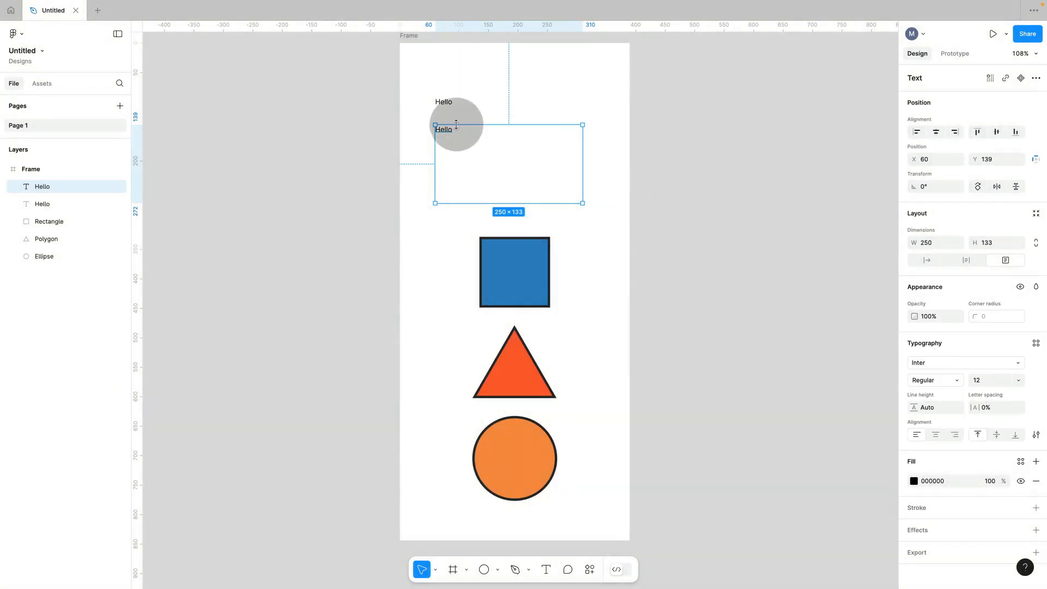
Replace the text in the larger box with a Lorem ipsum paragraph and widen the box to about 273.
{"action": "left_click", "coordinate": [444, 102]}
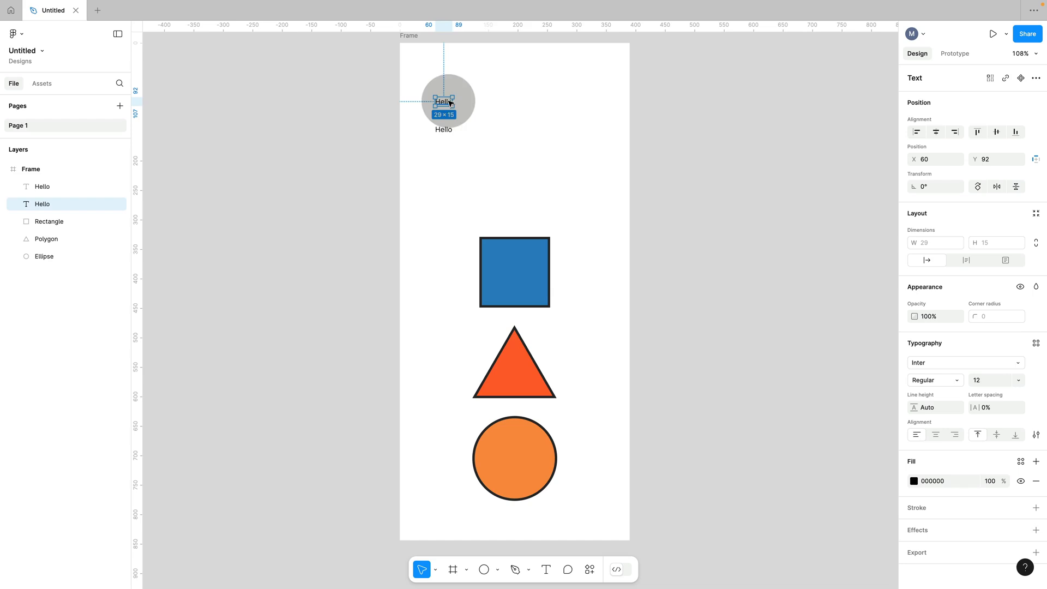
{"action": "left_click", "coordinate": [447, 129]}
{"action": "double_click", "coordinate": [449, 132]}
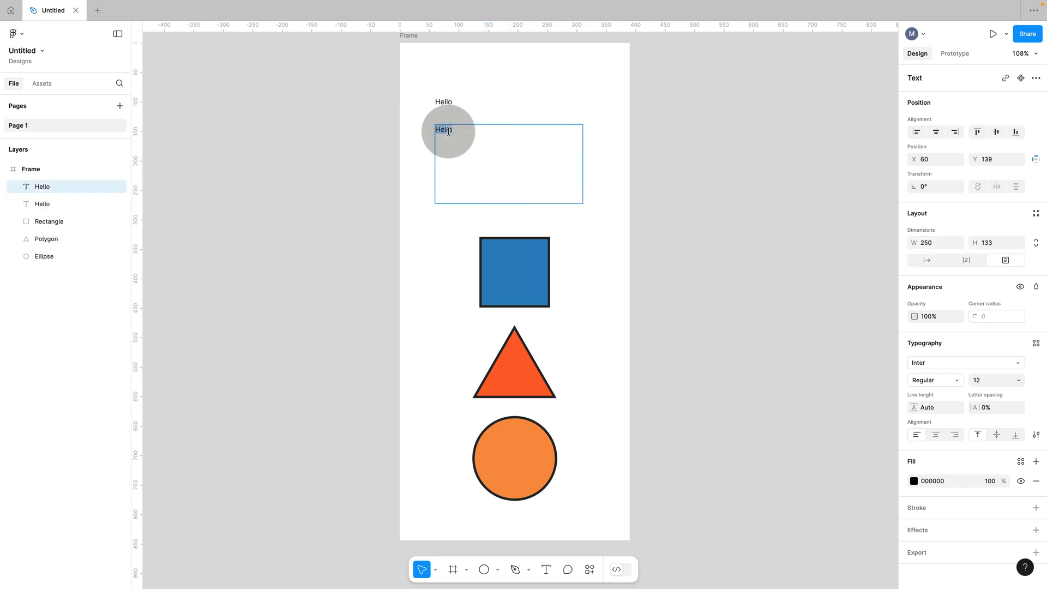
{"action": "type", "text": "Lorem ipsum dolor sit amet, consectetur adipiscing elit, sed do eiusmod tempor incididunt ut labore et dolore magna aliqua. Ut enim ad minim veniam, quis nostrud exercitation ullamco laboris"}
{"action": "key", "text": "Escape"}
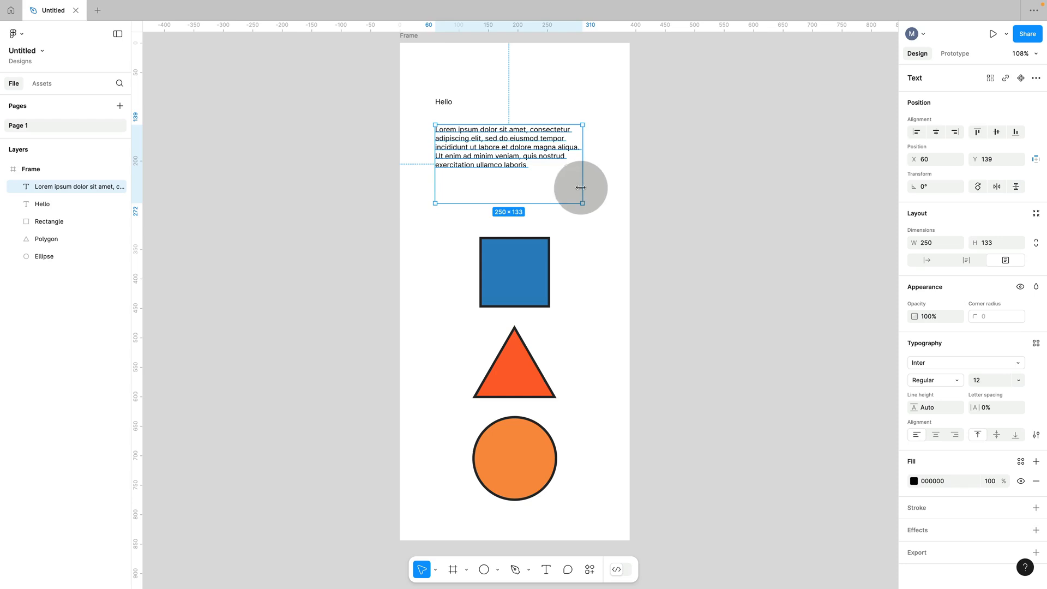
{"action": "mouse_move", "coordinate": [581, 187]}
{"action": "left_mouse_down"}
{"action": "mouse_move", "coordinate": [477, 188]}
{"action": "mouse_move", "coordinate": [614, 189]}
{"action": "mouse_move", "coordinate": [474, 187]}
{"action": "mouse_move", "coordinate": [597, 192]}
{"action": "left_mouse_up"}
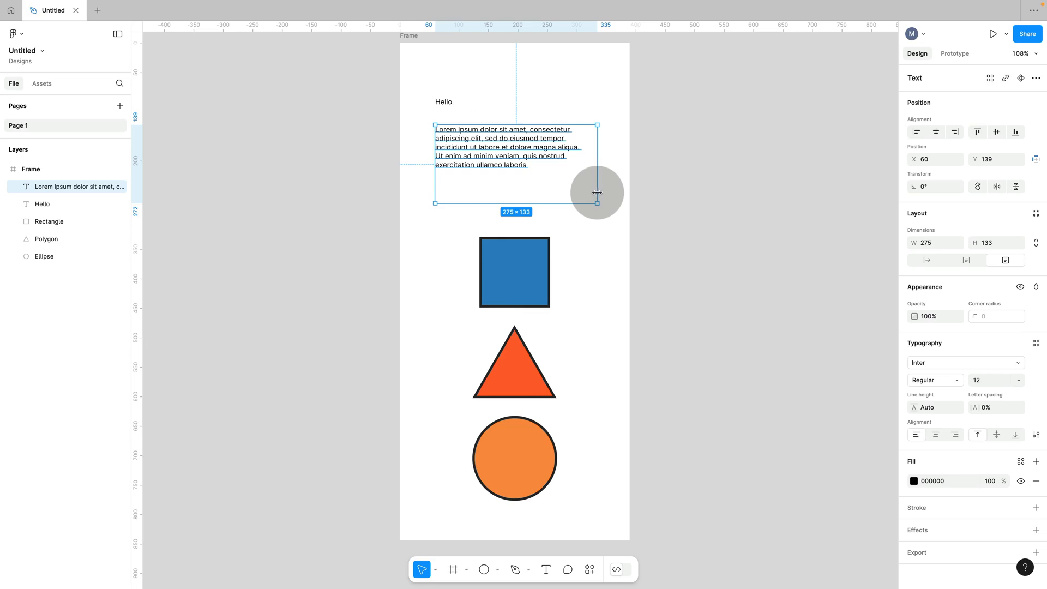
{"action": "left_click_drag", "start_coordinate": [597, 192], "coordinate": [596, 192]}
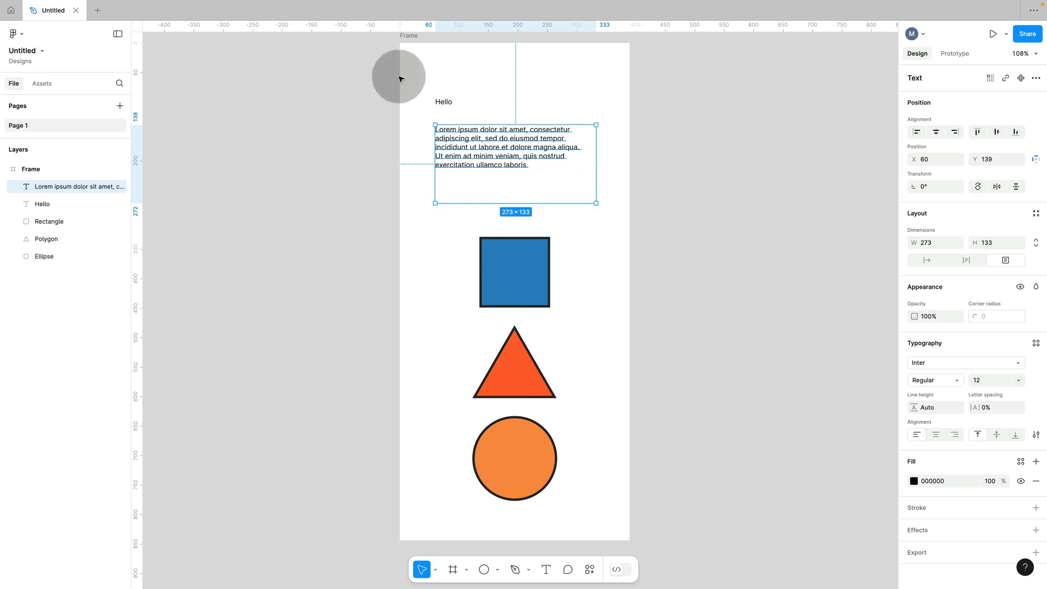
Set the font of both the Hello text and the Lorem ipsum paragraph to Poppins.
{"action": "left_click_drag", "start_coordinate": [398, 74], "coordinate": [484, 186]}
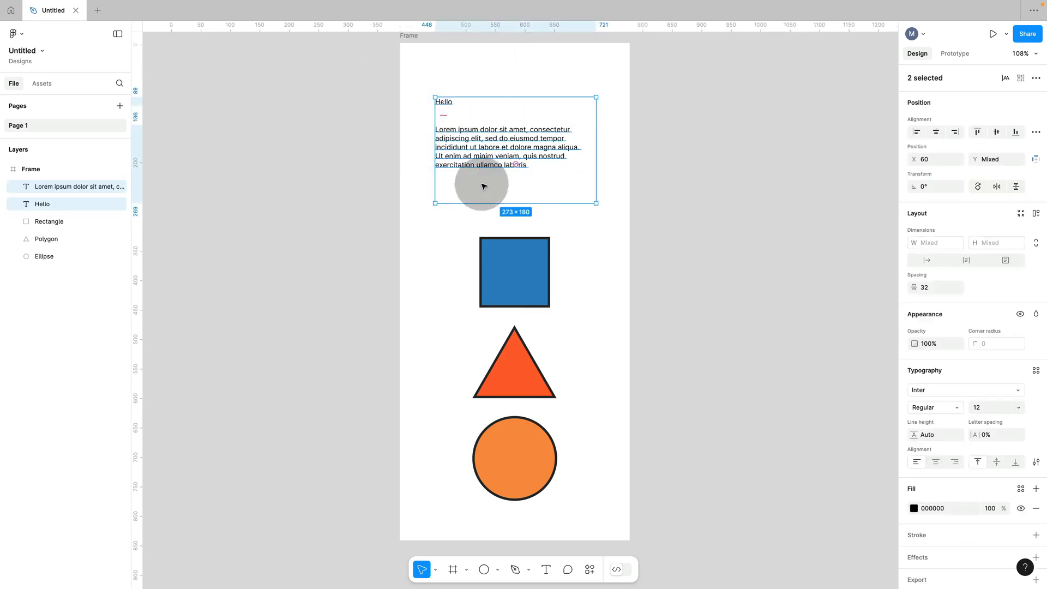
{"action": "left_click", "coordinate": [948, 389]}
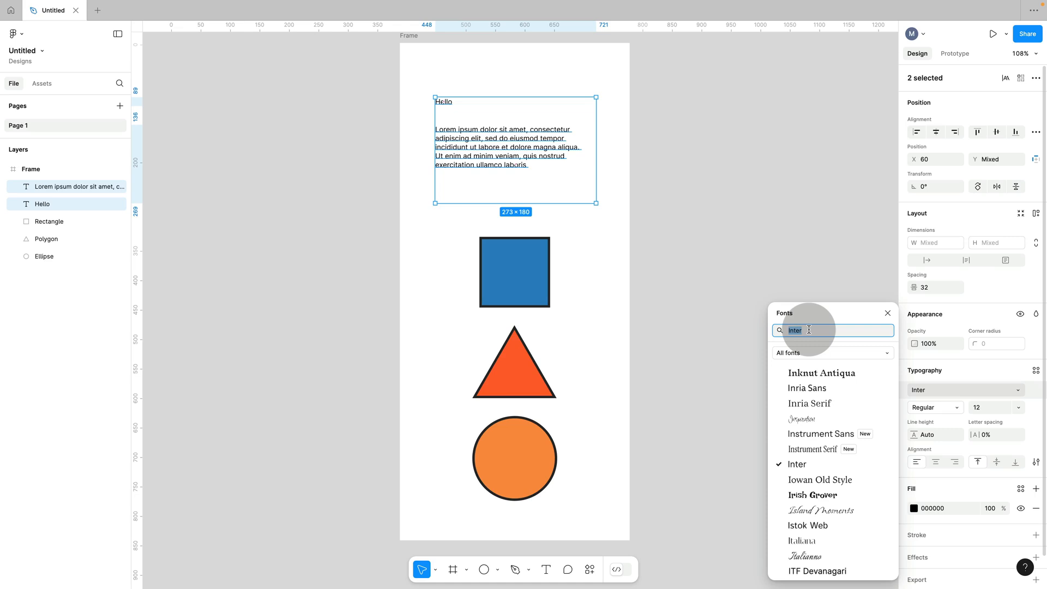
{"action": "type", "text": "poppins"}
{"action": "key", "text": "Return"}
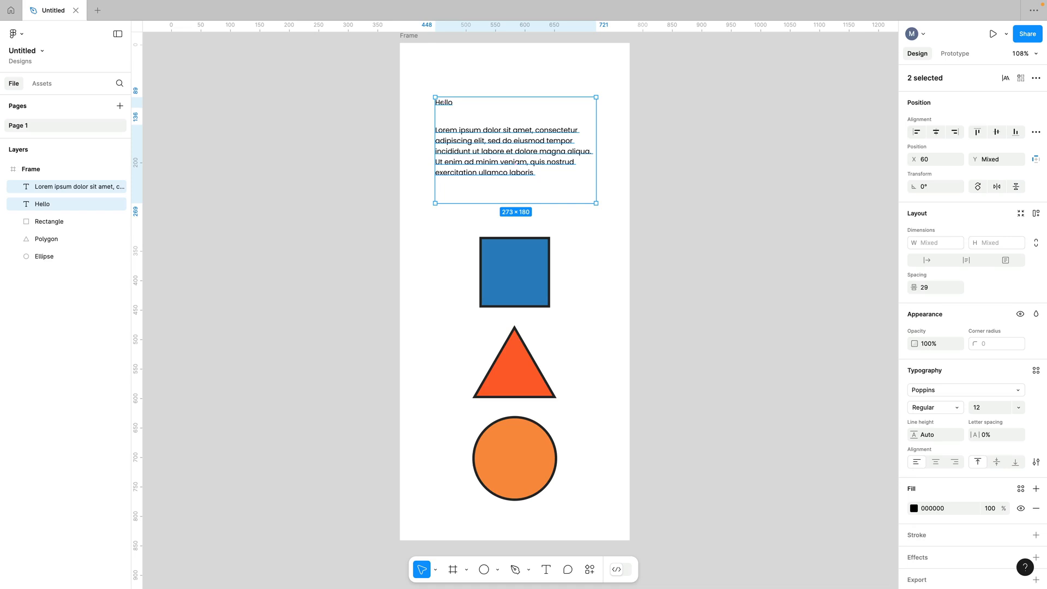
Set the Lorem ipsum text box to auto height and resize it to a width of about 271.
{"action": "left_click", "coordinate": [533, 169]}
{"action": "mouse_move", "coordinate": [598, 201]}
{"action": "left_mouse_down"}
{"action": "mouse_move", "coordinate": [584, 168]}
{"action": "mouse_move", "coordinate": [589, 206]}
{"action": "mouse_move", "coordinate": [581, 201]}
{"action": "left_mouse_up"}
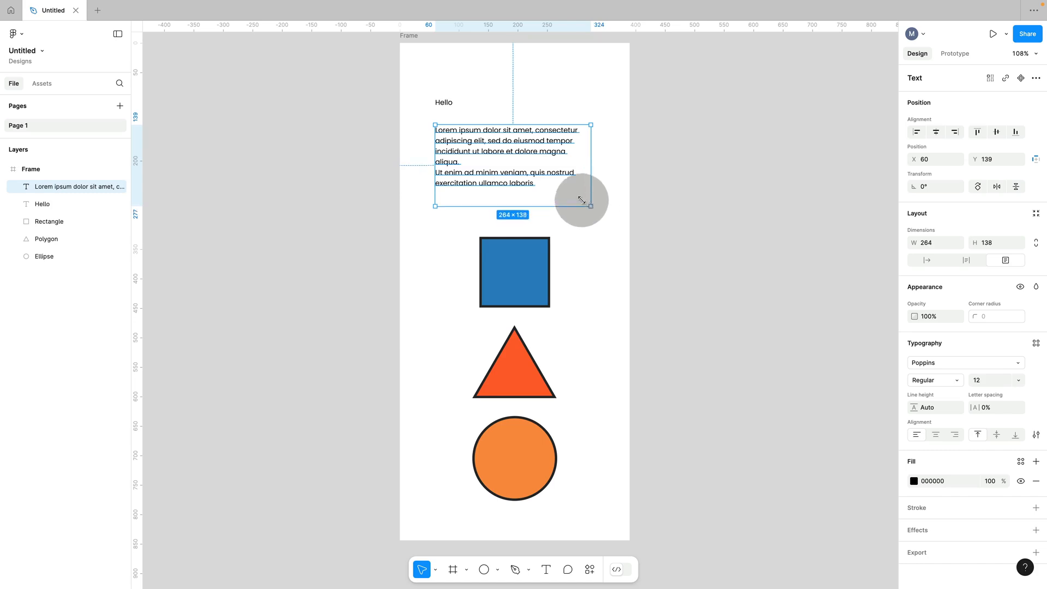
{"action": "left_click", "coordinate": [444, 103]}
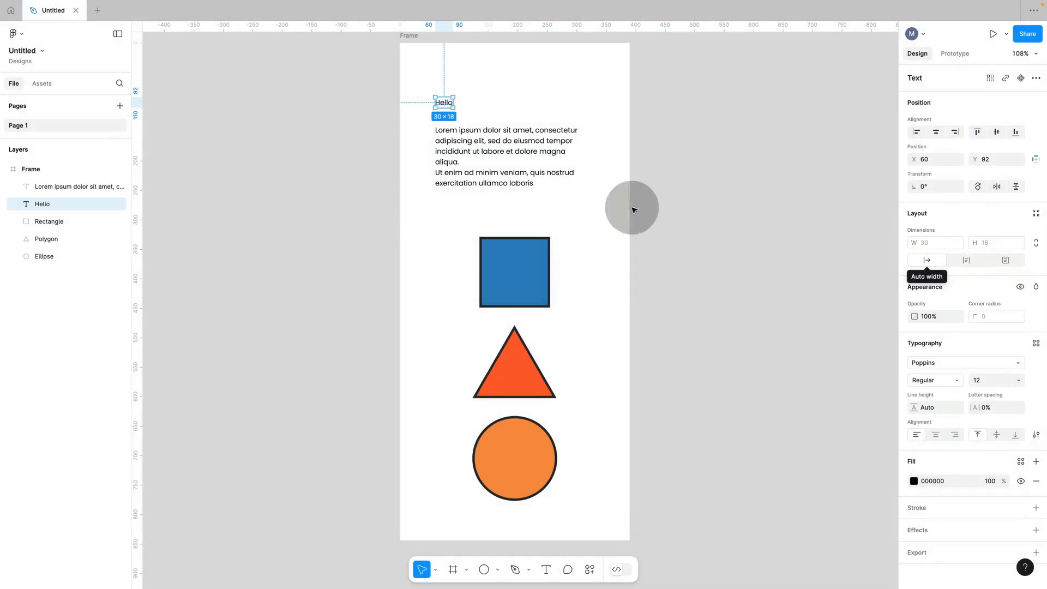
{"action": "left_click", "coordinate": [513, 160]}
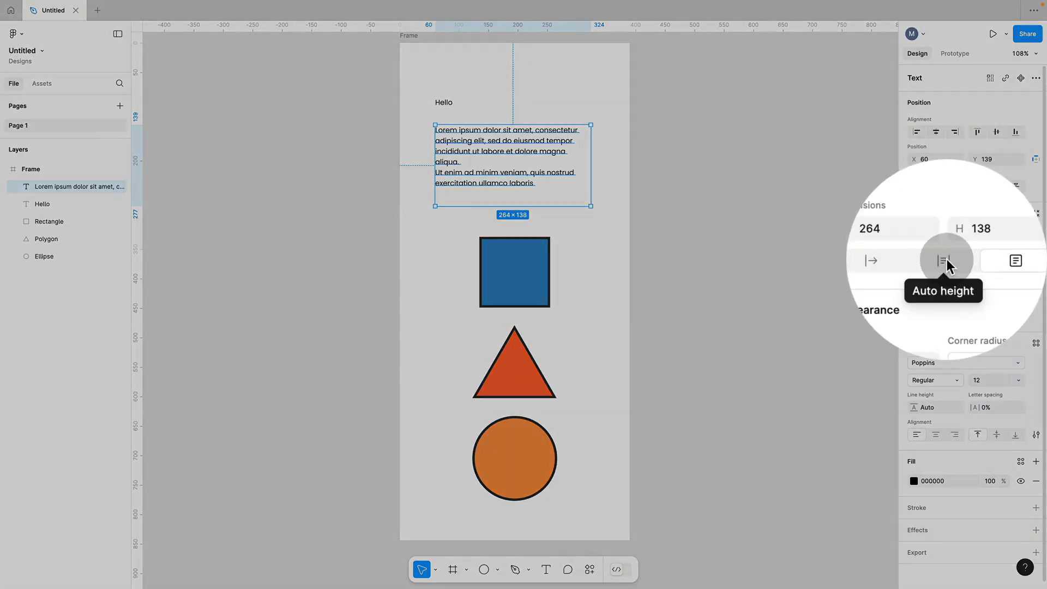
{"action": "left_click", "coordinate": [946, 264]}
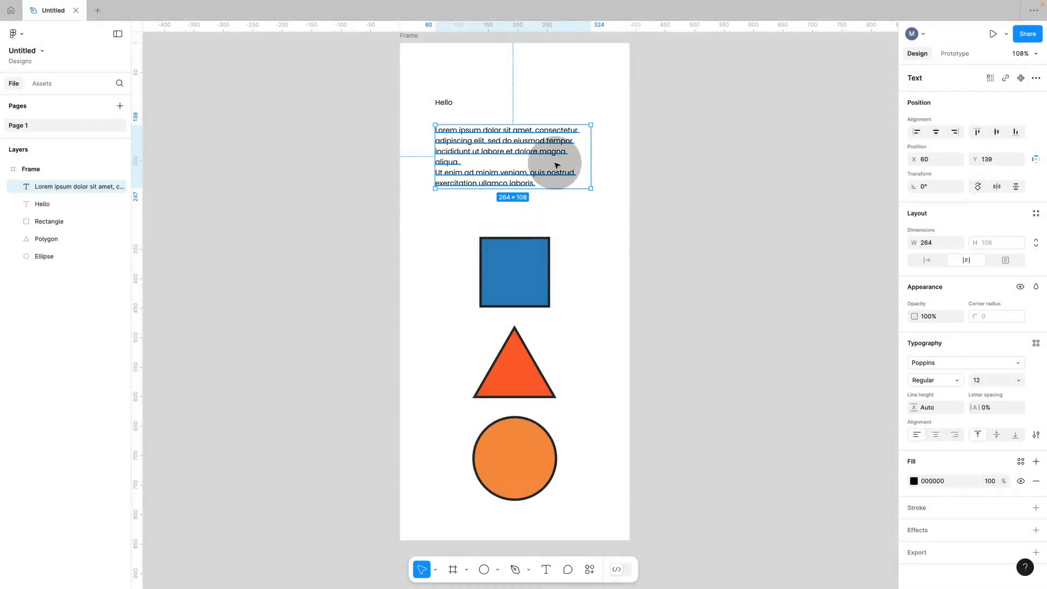
{"action": "mouse_move", "coordinate": [591, 162]}
{"action": "left_mouse_down"}
{"action": "mouse_move", "coordinate": [543, 160]}
{"action": "mouse_move", "coordinate": [595, 161]}
{"action": "left_mouse_up"}
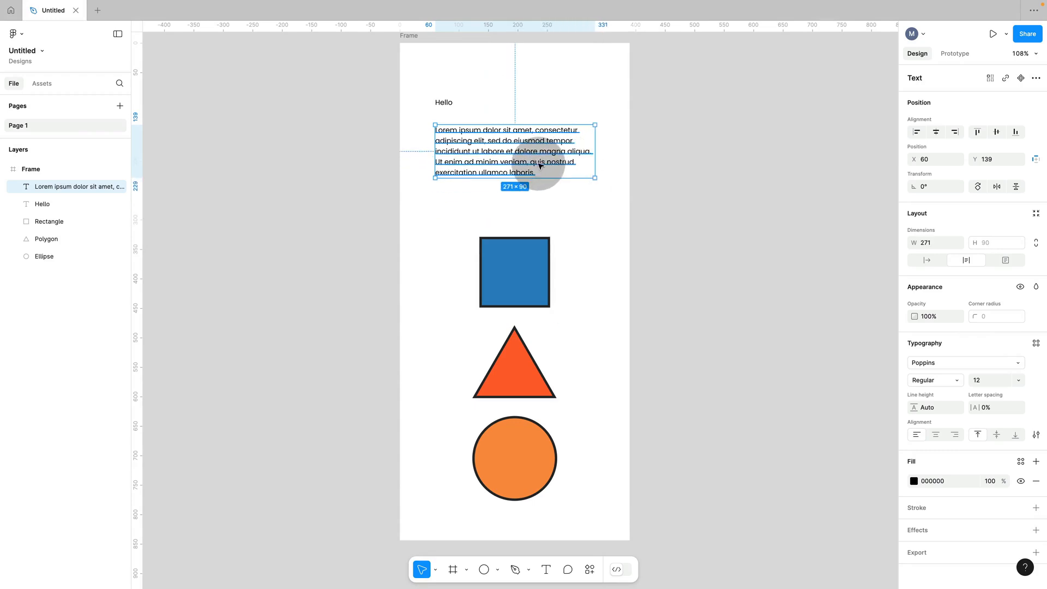
Try appending a copy of the Lorem ipsum paragraph inside its own text box, and undo the addition.
{"action": "double_click", "coordinate": [533, 168]}
{"action": "key", "text": "ctrl+c"}
{"action": "left_click", "coordinate": [546, 172]}
{"action": "key", "text": "ctrl+v"}
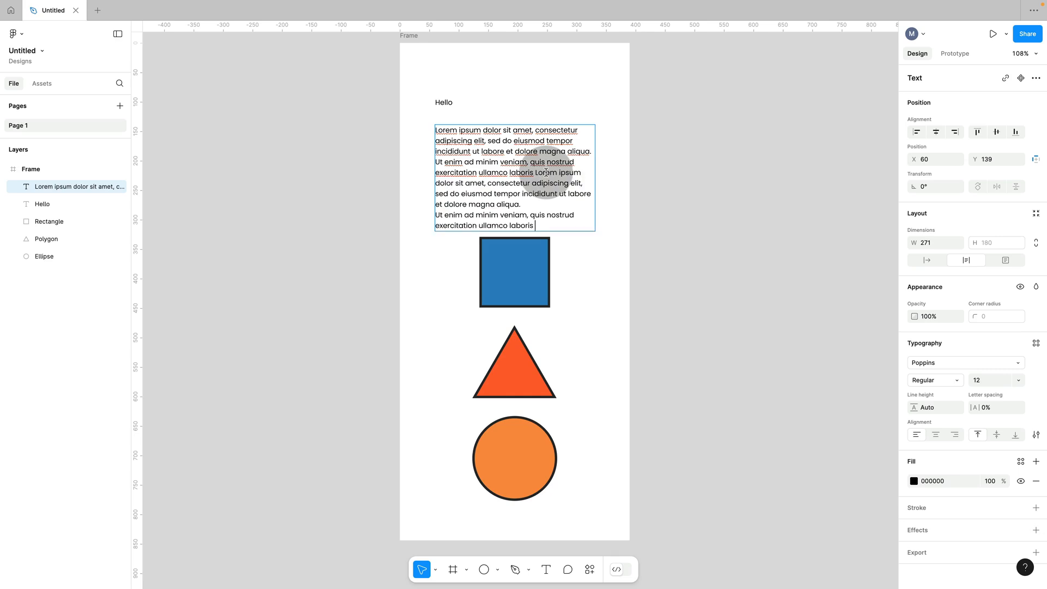
{"action": "key", "text": "ctrl+z"}
{"action": "key", "text": "Escape"}
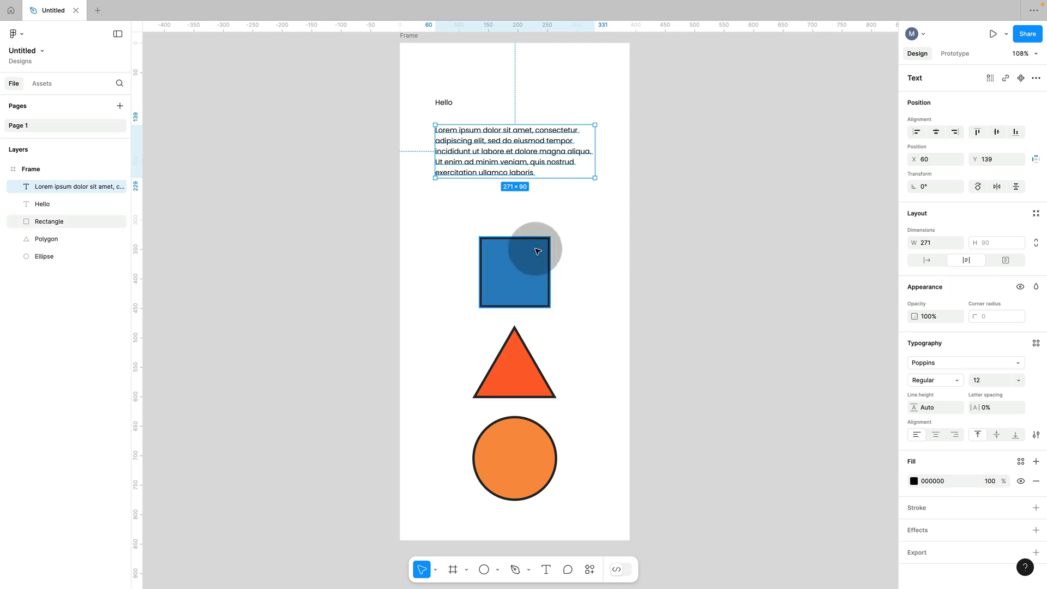
Move the square, triangle and circle together slightly down the frame.
{"action": "left_click", "coordinate": [420, 250]}
{"action": "left_click_drag", "start_coordinate": [418, 247], "coordinate": [532, 479]}
{"action": "left_click_drag", "start_coordinate": [537, 465], "coordinate": [537, 468]}
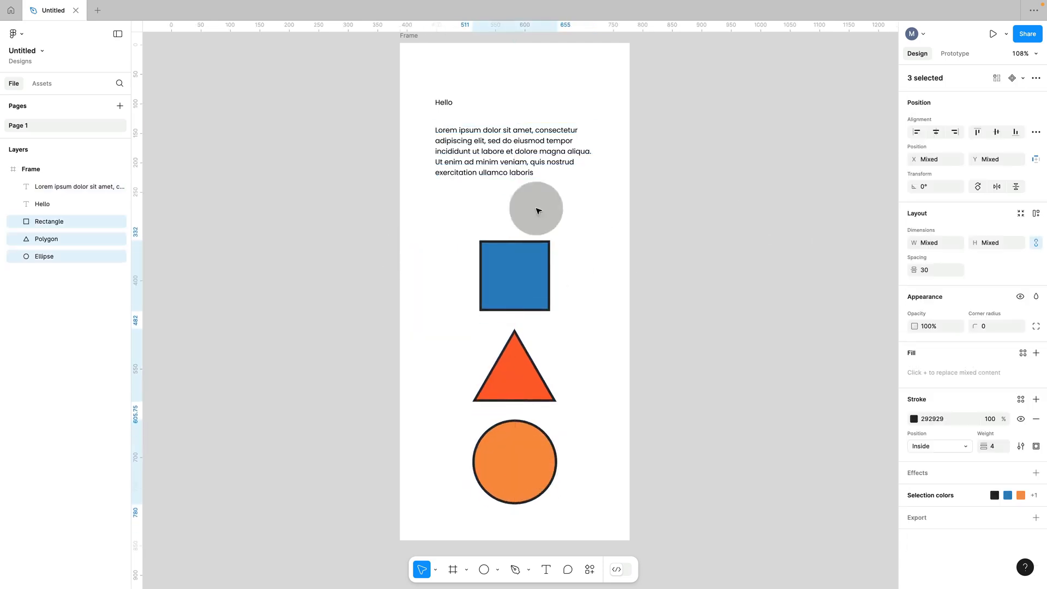
Set the Hello text's font weight to Bold and choose Regular for the Lorem ipsum paragraph.
{"action": "left_click", "coordinate": [446, 103]}
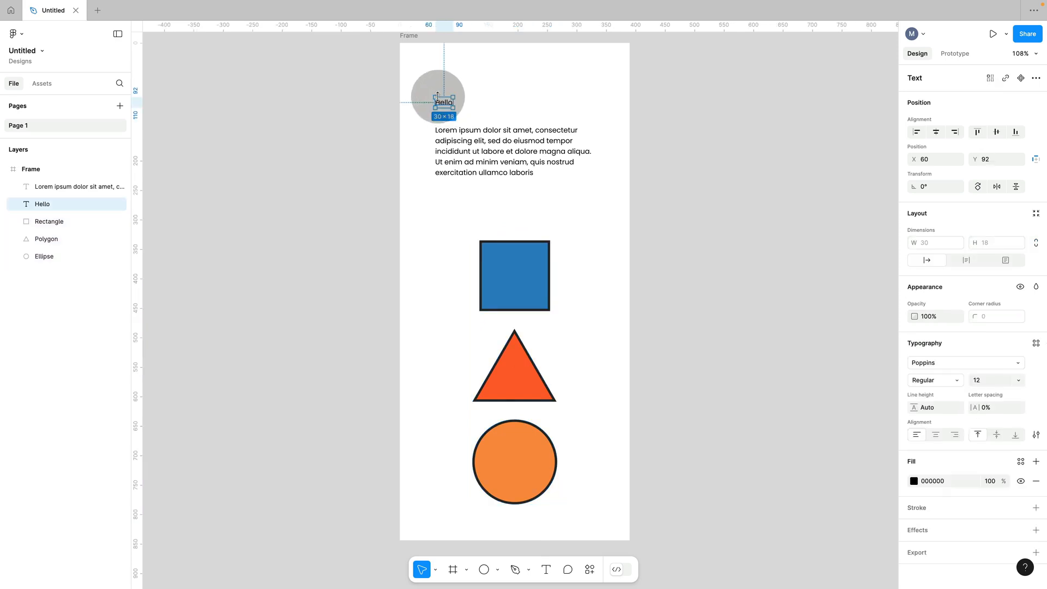
{"action": "left_click", "coordinate": [956, 381]}
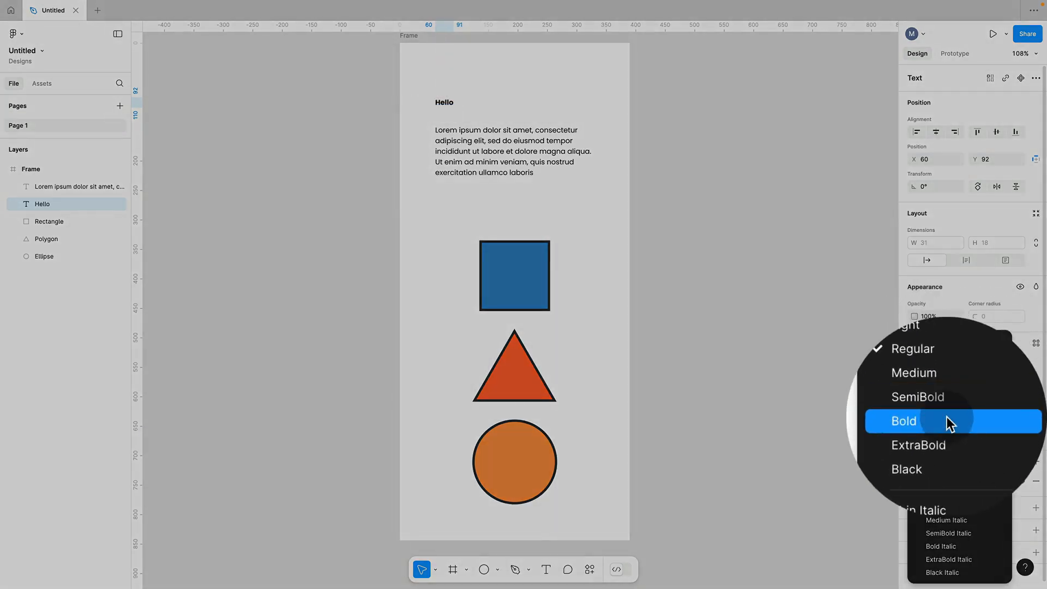
{"action": "left_click", "coordinate": [954, 423]}
{"action": "left_click", "coordinate": [577, 165]}
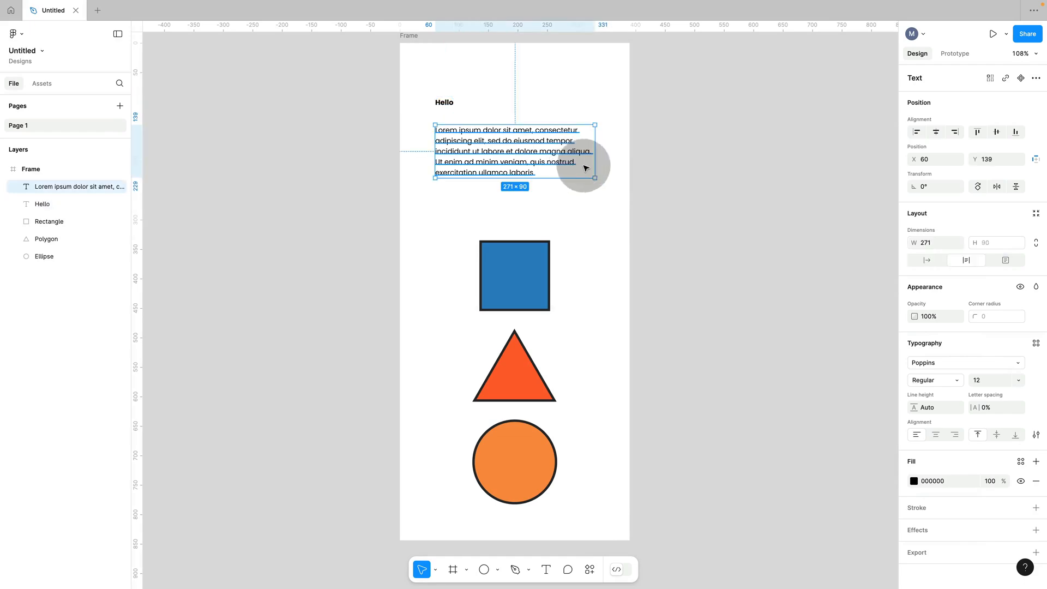
{"action": "left_click", "coordinate": [937, 381]}
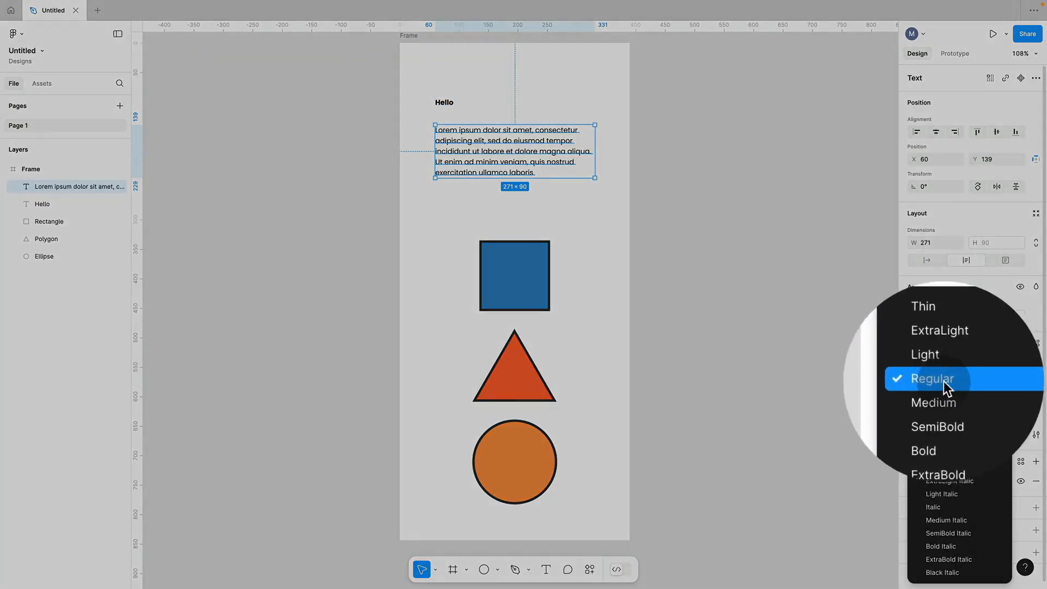
{"action": "left_click", "coordinate": [949, 384]}
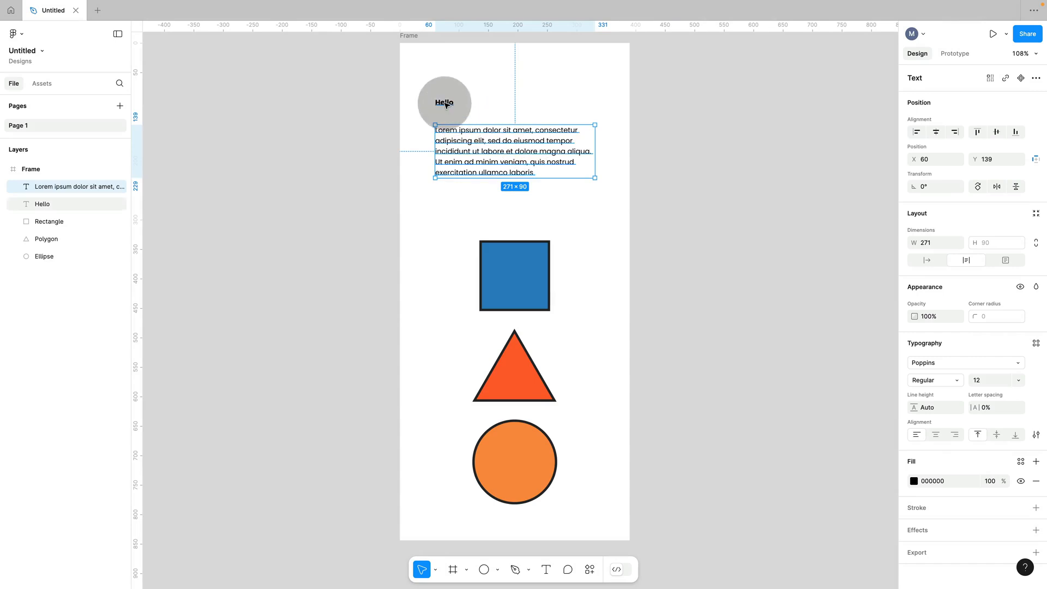
Set the Hello text's font size to 48 and move it up to leave a 30 px gap above the paragraph.
{"action": "left_click", "coordinate": [444, 104]}
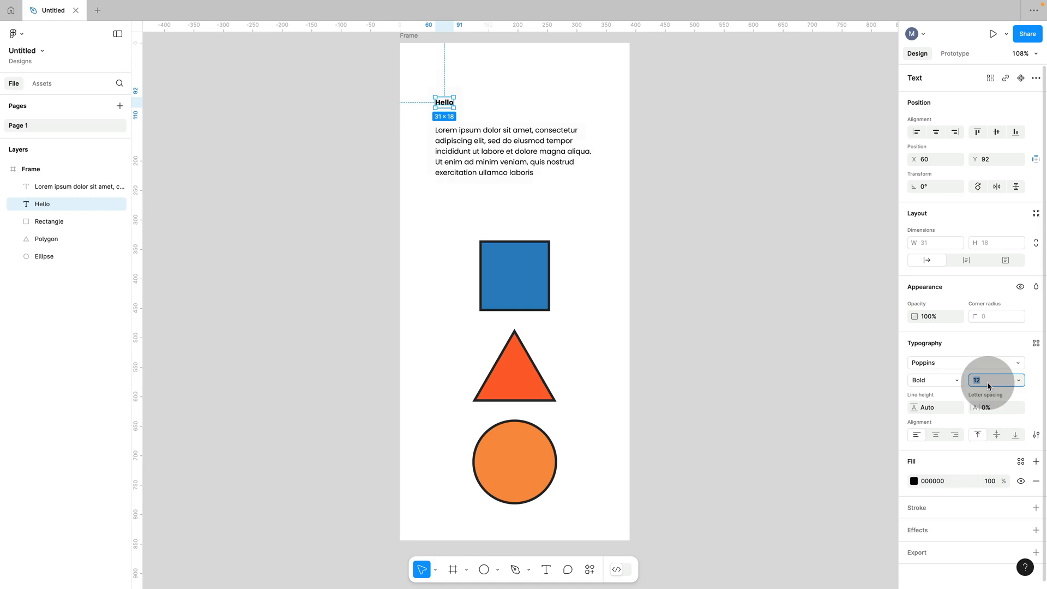
{"action": "type", "text": "24"}
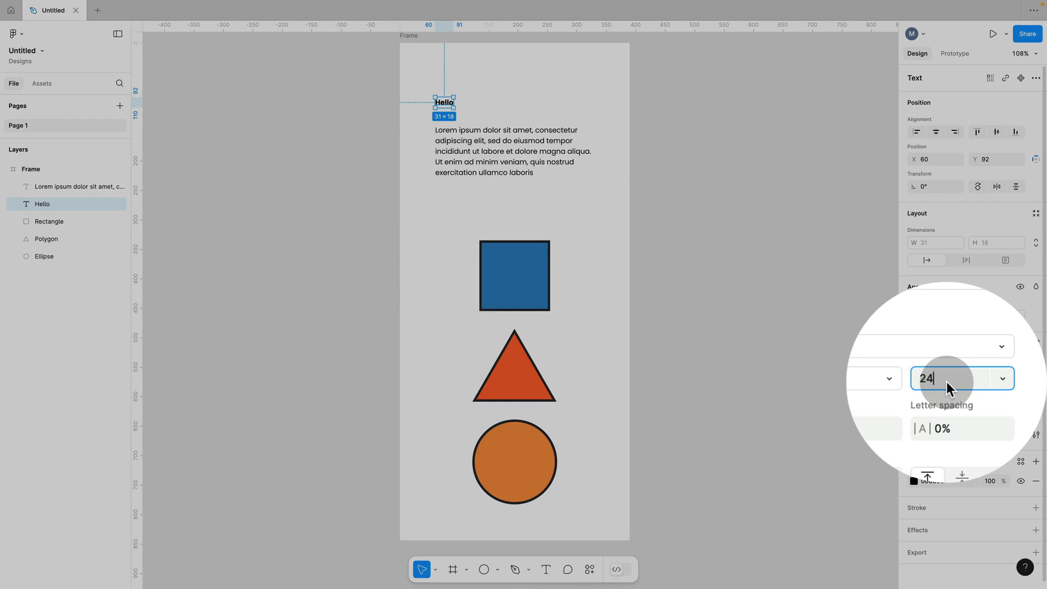
{"action": "key", "text": "Up"}
{"action": "key", "text": "Up"}
{"action": "key", "text": "Up"}
{"action": "key", "text": "Up"}
{"action": "key", "text": "Down"}
{"action": "key", "text": "Down"}
{"action": "key", "text": "Down"}
{"action": "key", "text": "Down"}
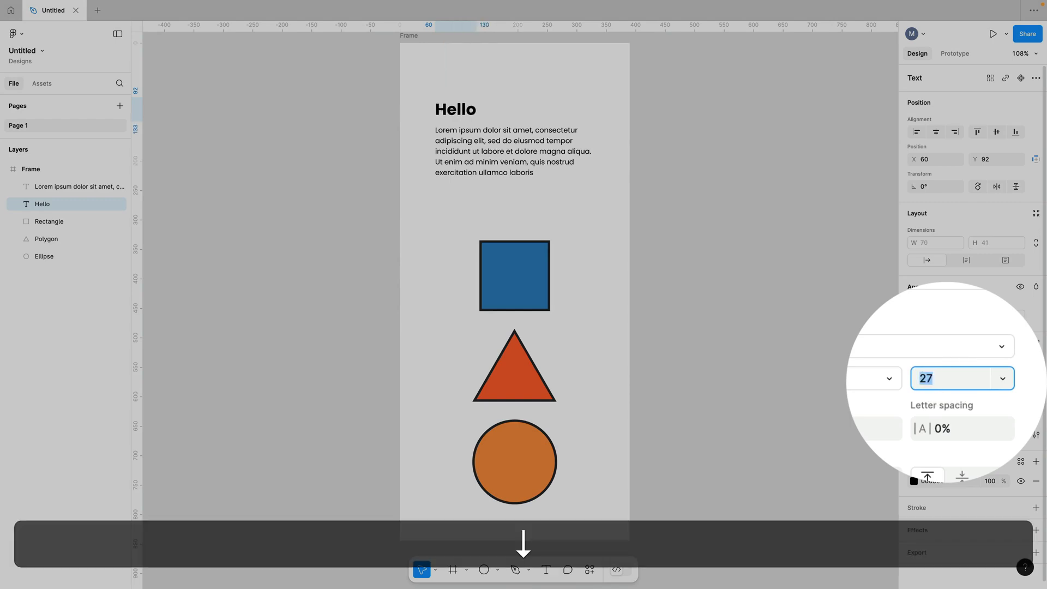
{"action": "key", "text": "Down"}
{"action": "key", "text": "Down"}
{"action": "key", "text": "Up"}
{"action": "key", "text": "Up"}
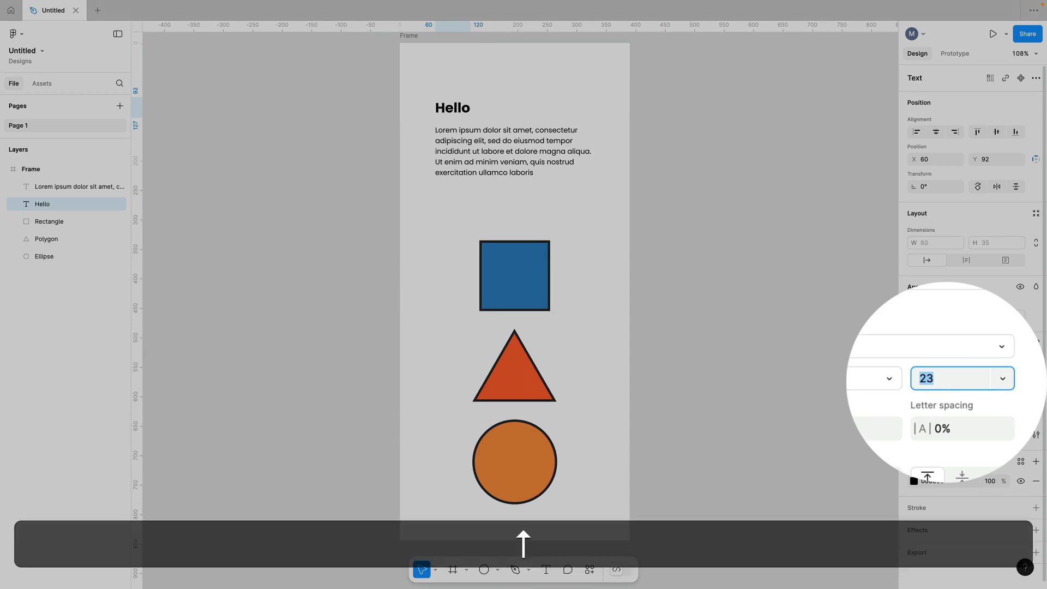
{"action": "key", "text": "shift+Up"}
{"action": "key", "text": "shift+Up"}
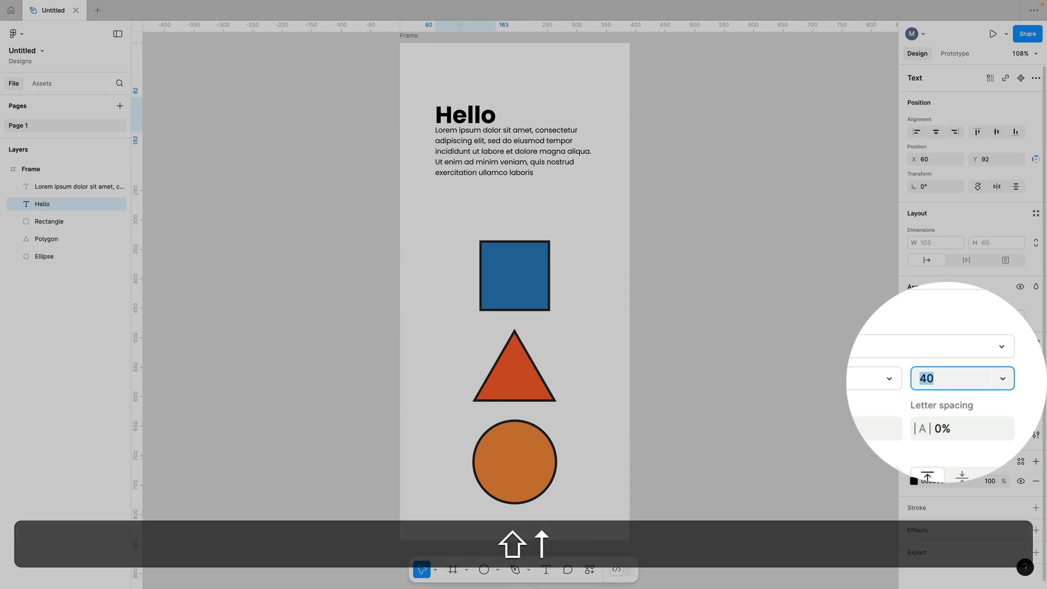
{"action": "key", "text": "shift+Up"}
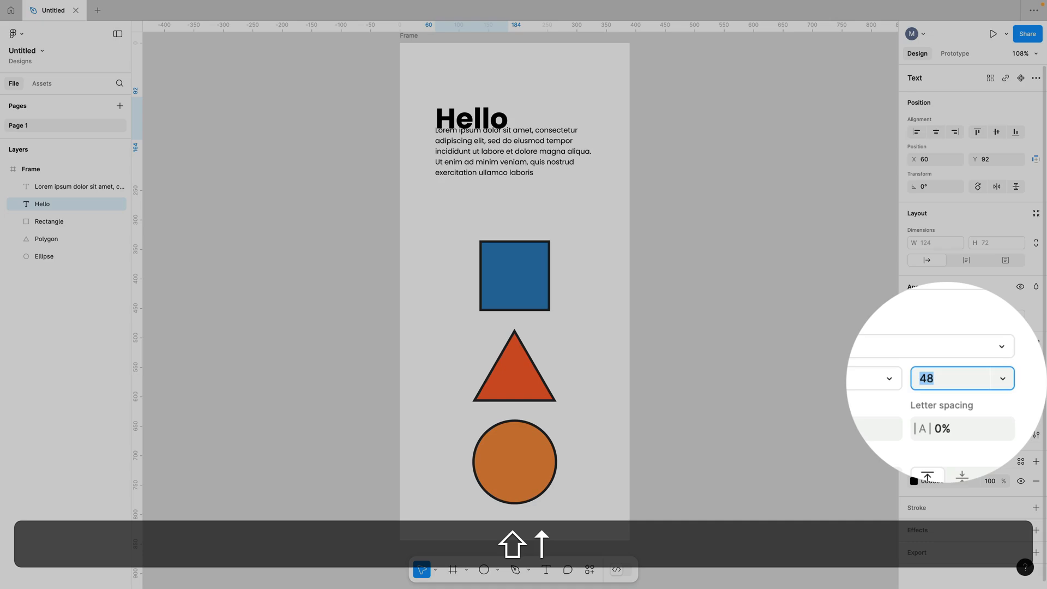
{"action": "left_click_drag", "start_coordinate": [479, 123], "coordinate": [476, 92]}
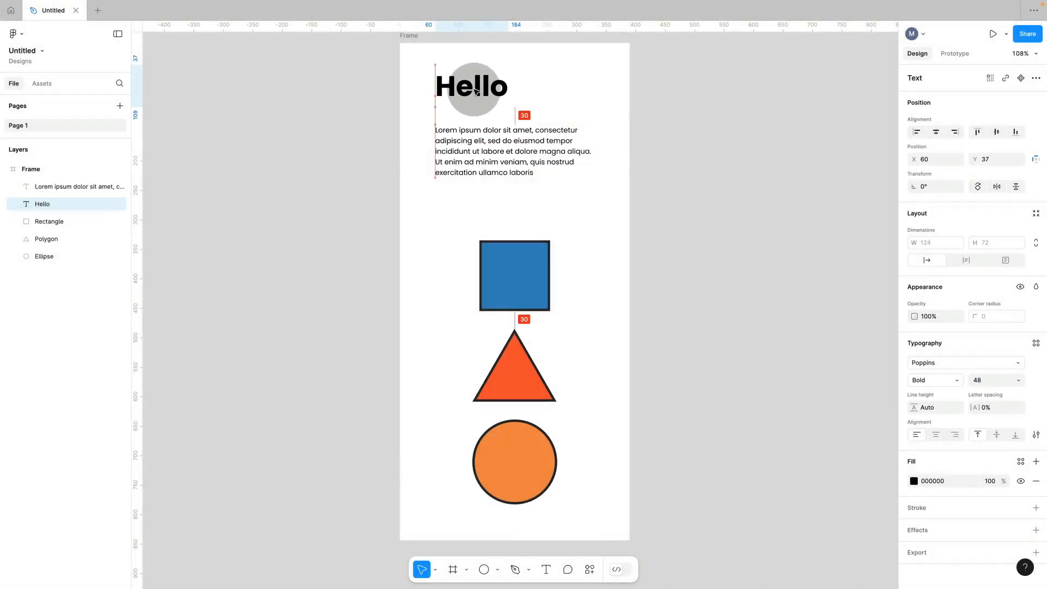
Nudge the Lorem ipsum paragraph to X 59, Y 138 and set its font size to 16.
{"action": "left_click", "coordinate": [479, 174]}
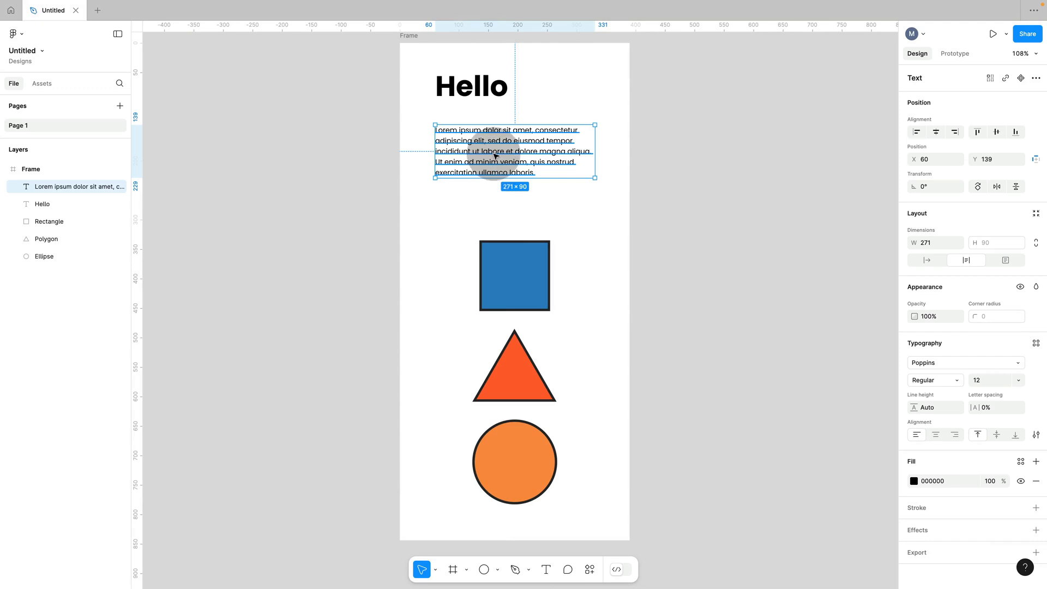
{"action": "left_click_drag", "start_coordinate": [496, 156], "coordinate": [494, 155]}
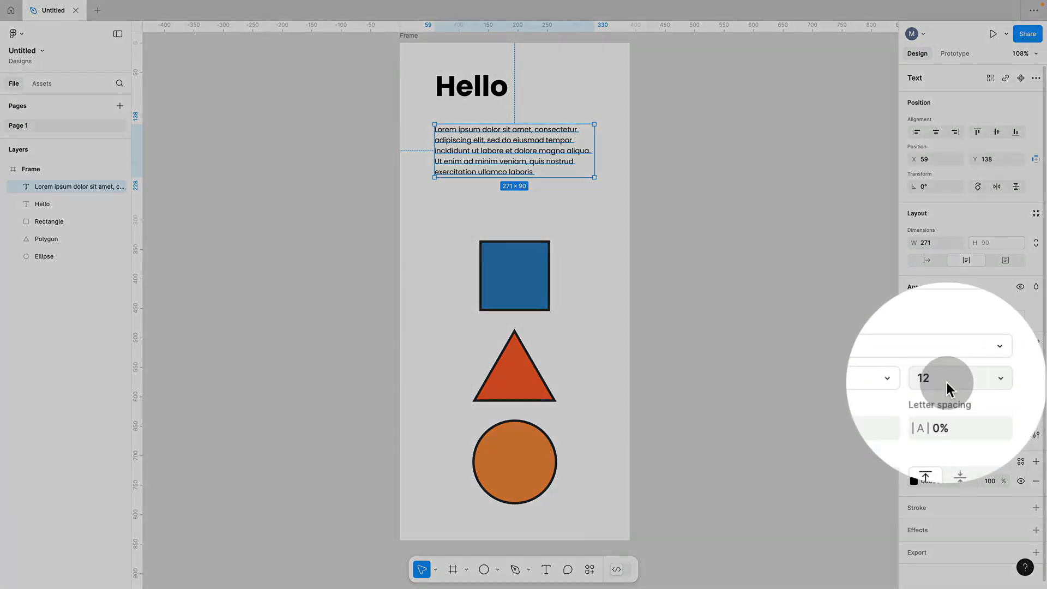
{"action": "left_click", "coordinate": [984, 380]}
{"action": "type", "text": "16"}
{"action": "key", "text": "Return"}
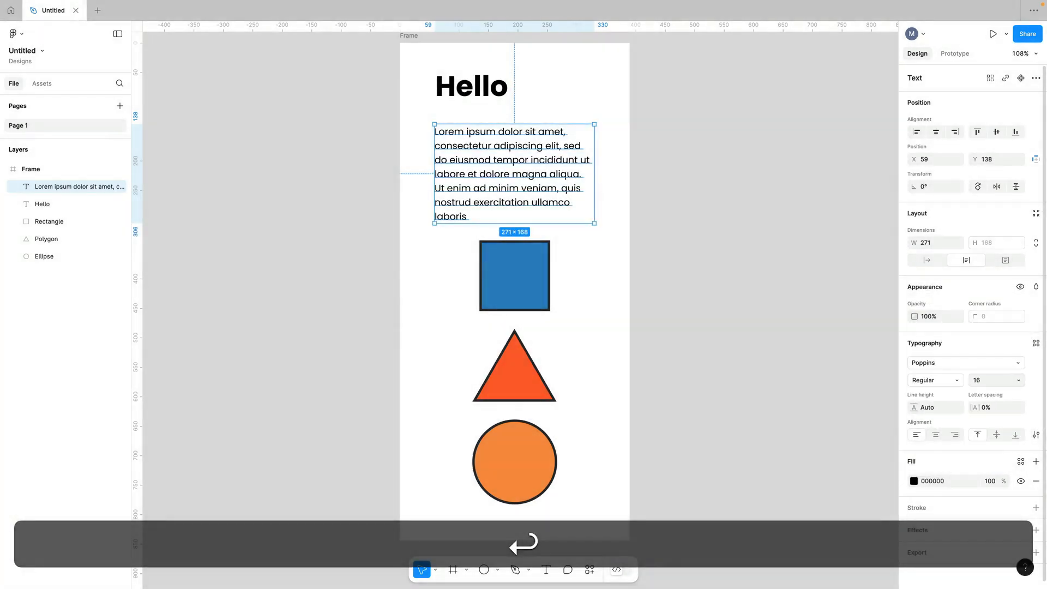
Move the Lorem ipsum paragraph up to Y 117 beneath Hello and widen its text box to 285.
{"action": "left_click_drag", "start_coordinate": [535, 178], "coordinate": [532, 165]}
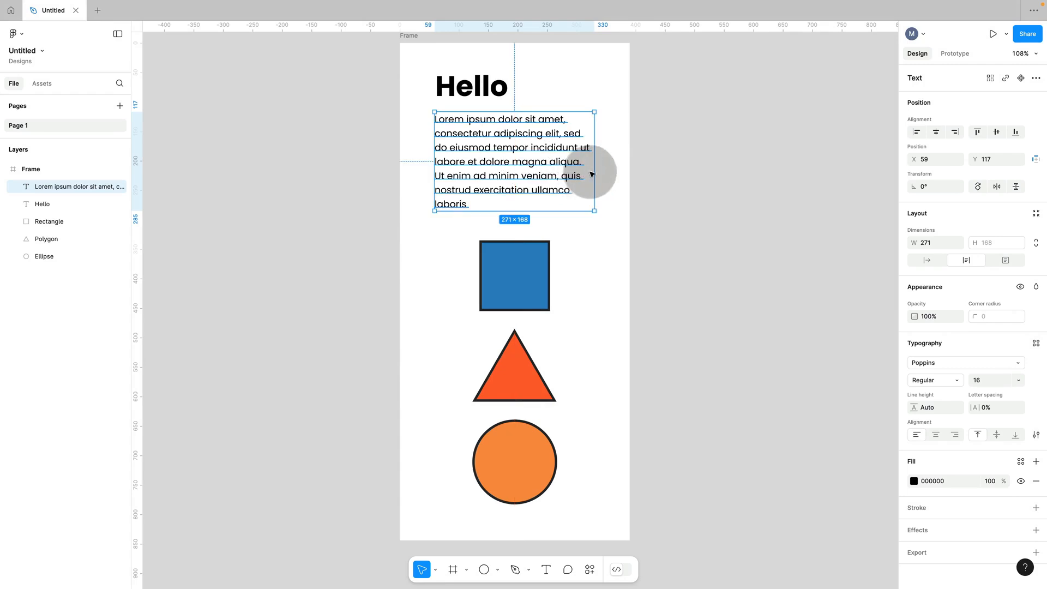
{"action": "left_click_drag", "start_coordinate": [594, 171], "coordinate": [603, 171]}
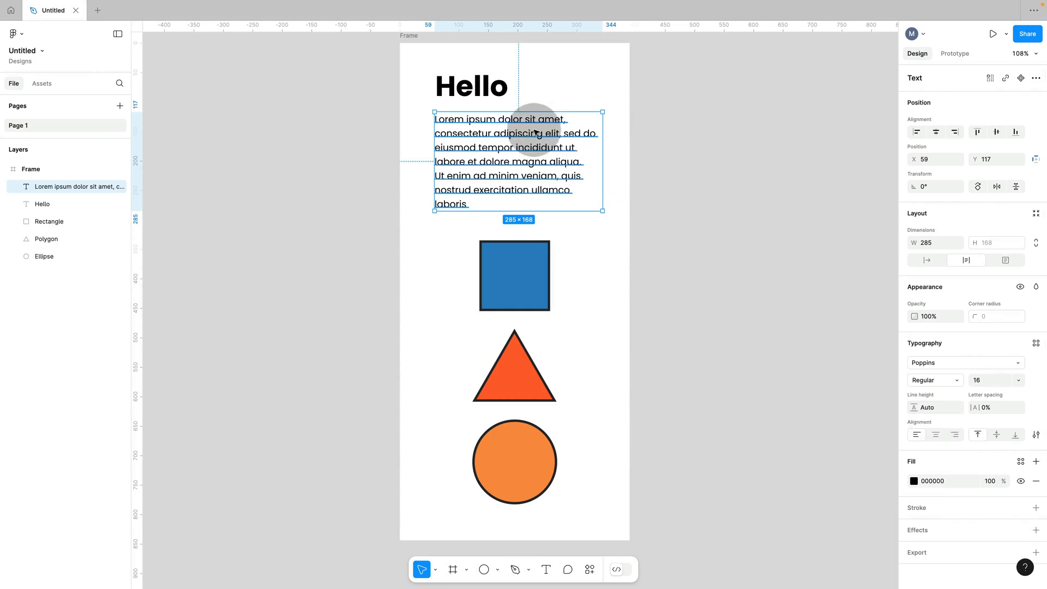
{"action": "left_click", "coordinate": [470, 87]}
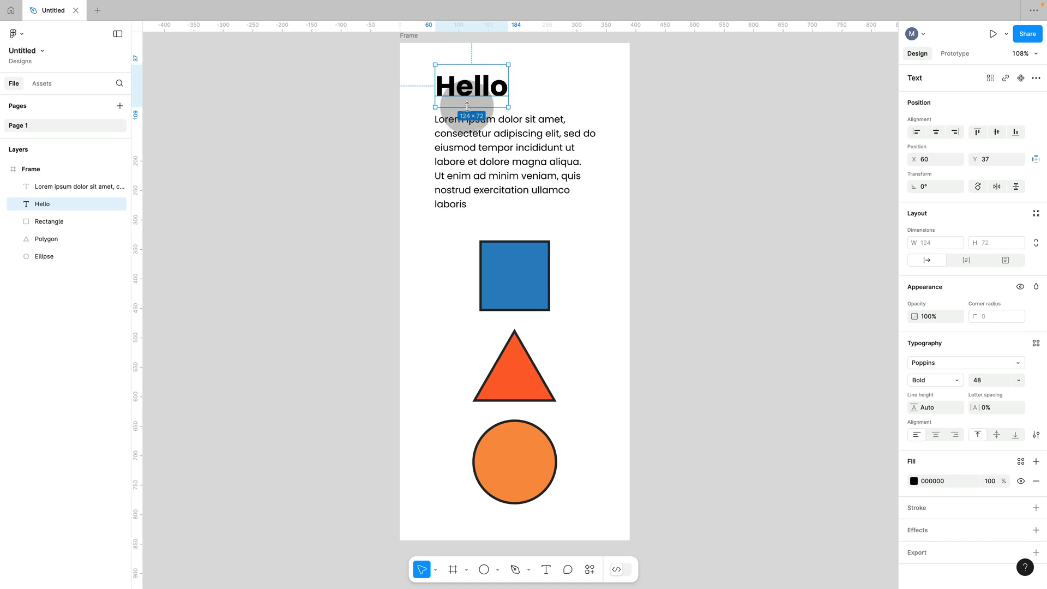
Set the Lorem ipsum paragraph's line height to 28 using the expression 16*1.75.
{"action": "left_click", "coordinate": [516, 170]}
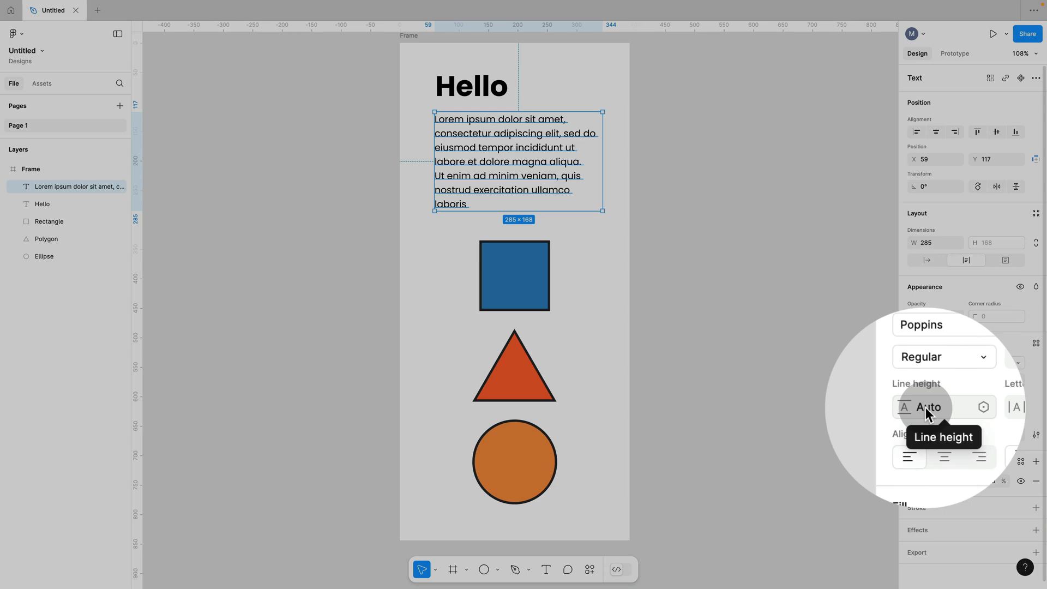
{"action": "left_click", "coordinate": [924, 407]}
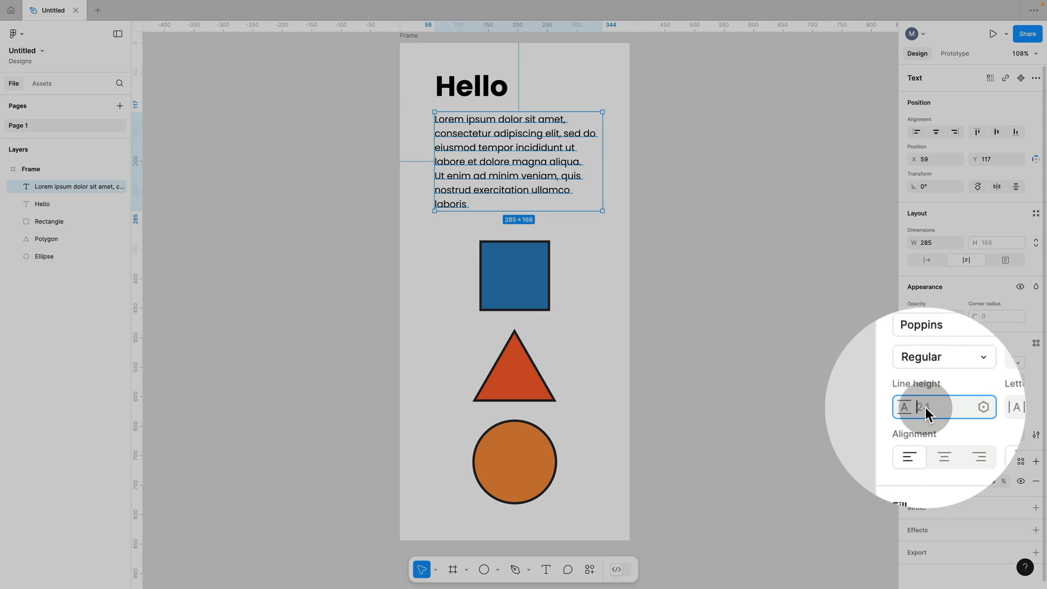
{"action": "type", "text": "16*1.75"}
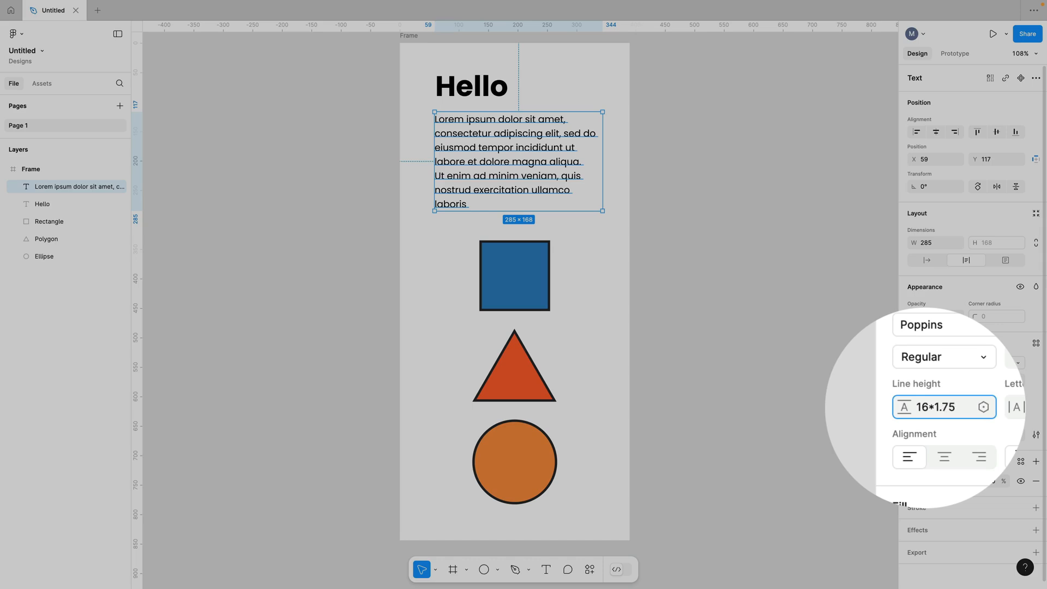
{"action": "key", "text": "Return"}
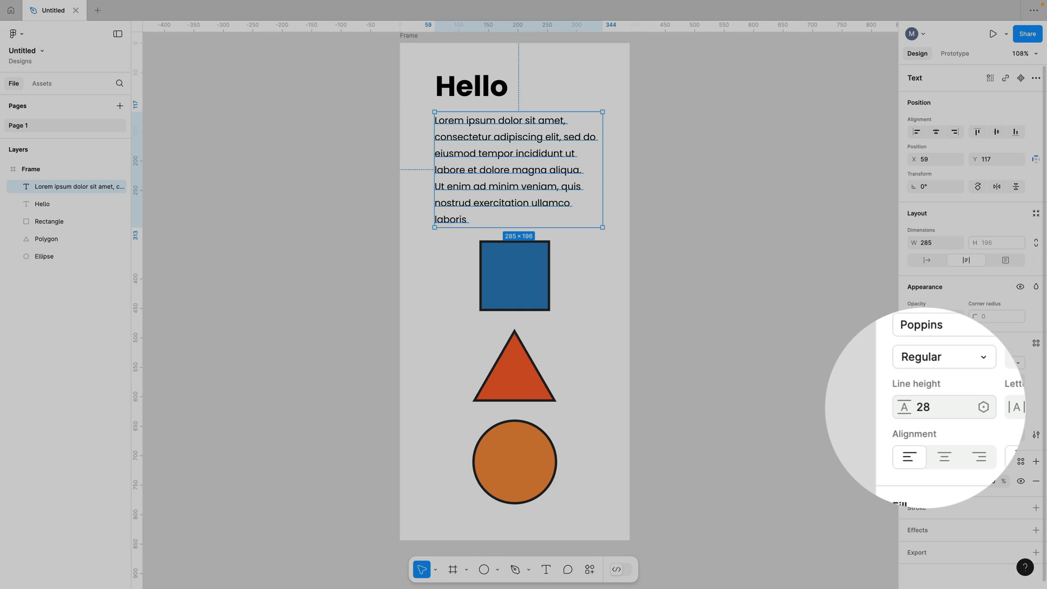
Set the paragraph's line height to 175% and return it to Auto.
{"action": "left_click", "coordinate": [929, 409]}
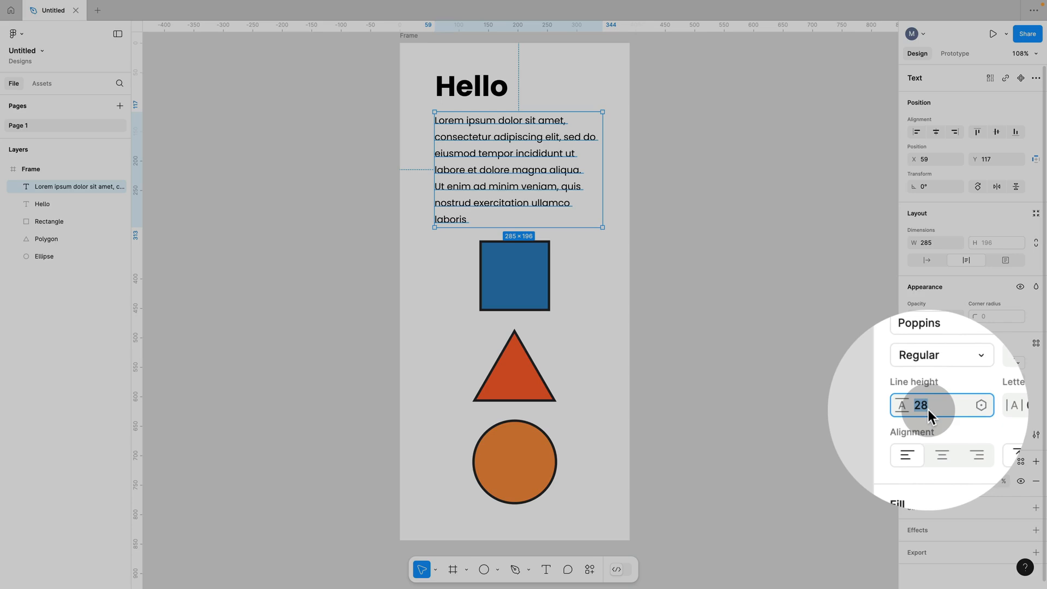
{"action": "type", "text": "175"}
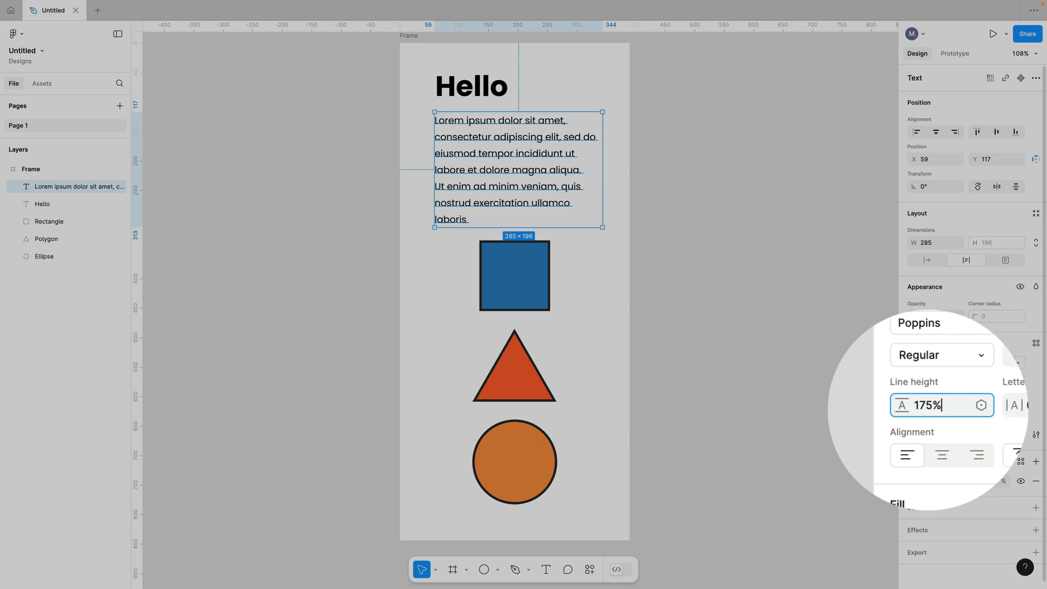
{"action": "key", "text": "Return"}
{"action": "left_click", "coordinate": [935, 408]}
{"action": "type", "text": "a"}
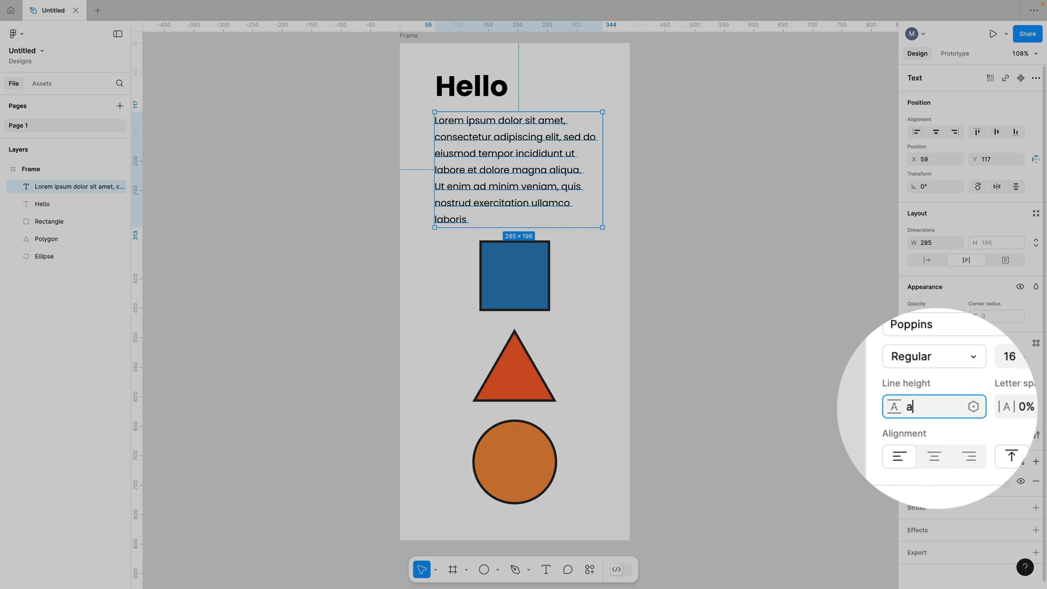
{"action": "type", "text": "utro"}
{"action": "key", "text": "Return"}
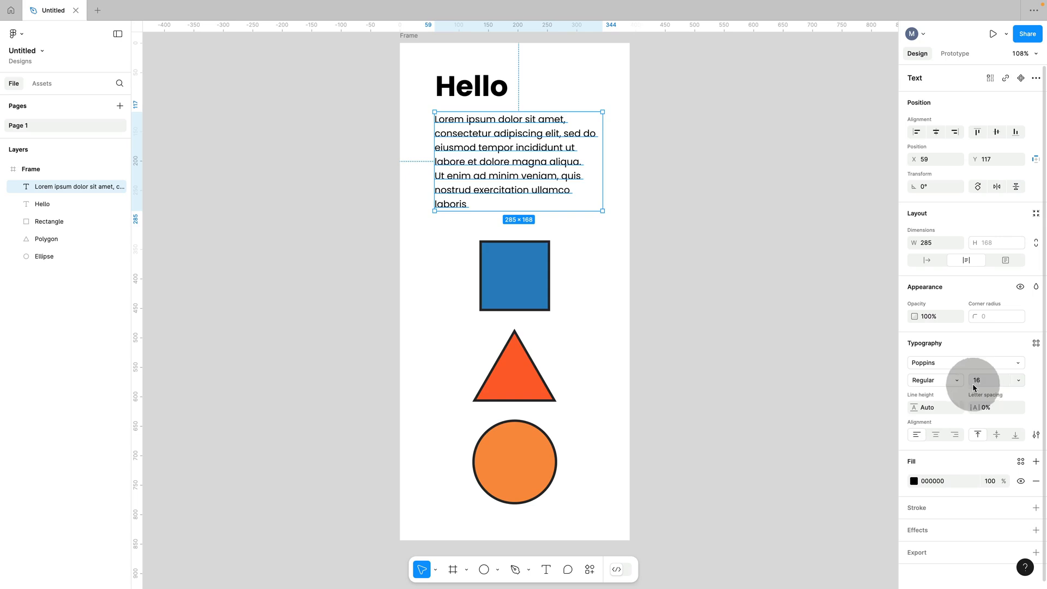
Try a line height of 16 on the paragraph and restore the Auto line height.
{"action": "type", "text": "16"}
{"action": "key", "text": "Return"}
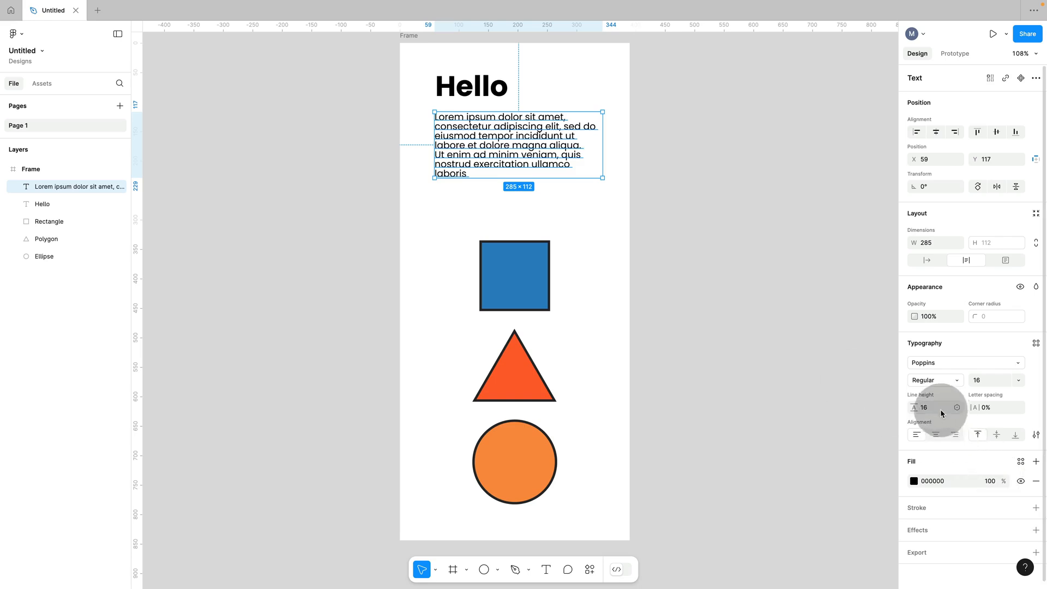
{"action": "type", "text": "auto"}
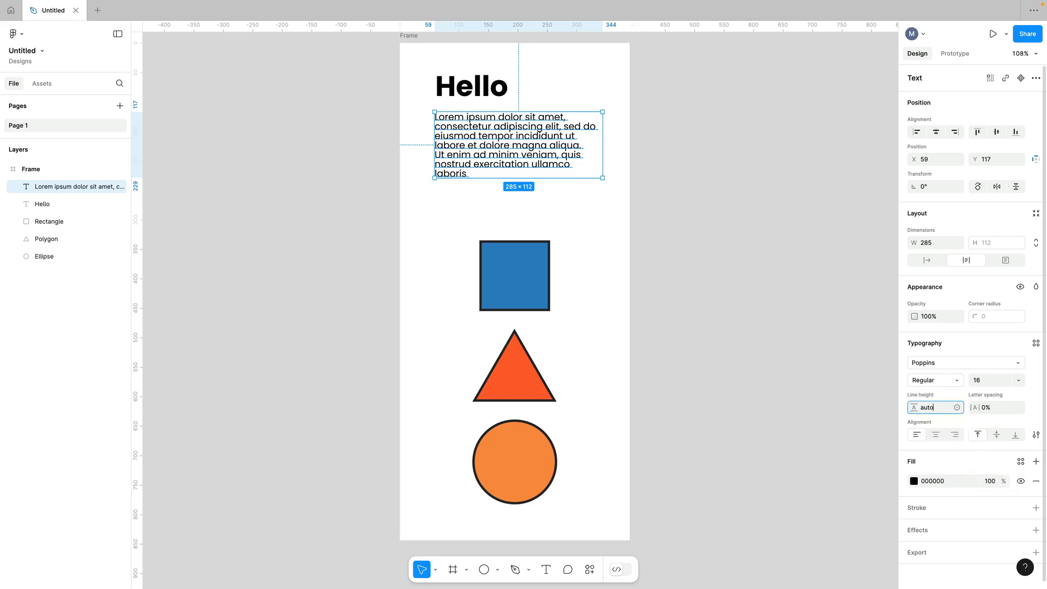
{"action": "key", "text": "Return"}
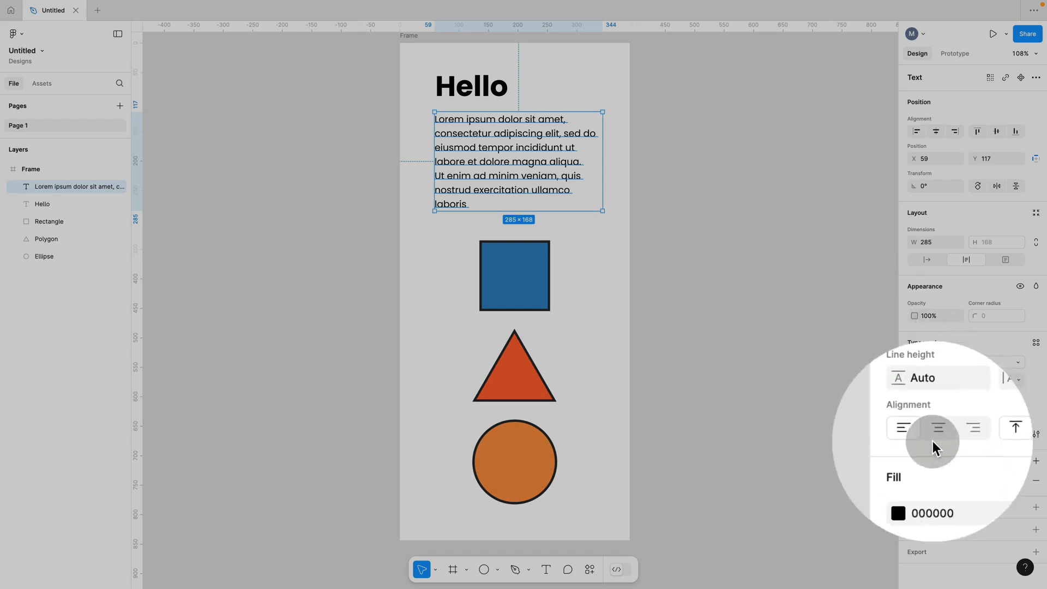
Try centre and right alignment on the Lorem ipsum paragraph and return it to left alignment.
{"action": "left_click", "coordinate": [934, 433]}
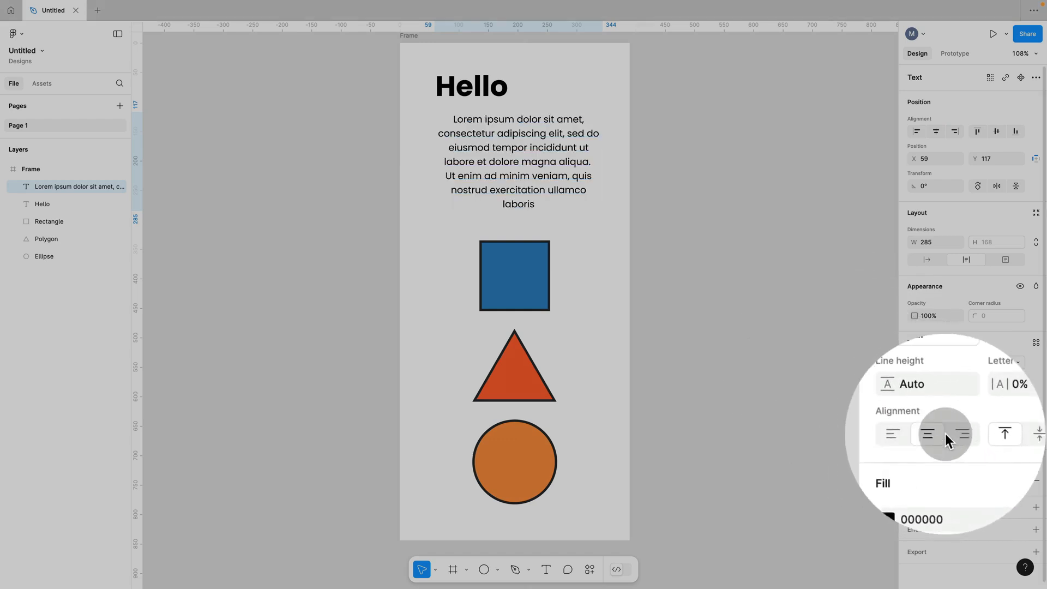
{"action": "left_click", "coordinate": [947, 432]}
{"action": "left_click", "coordinate": [924, 433]}
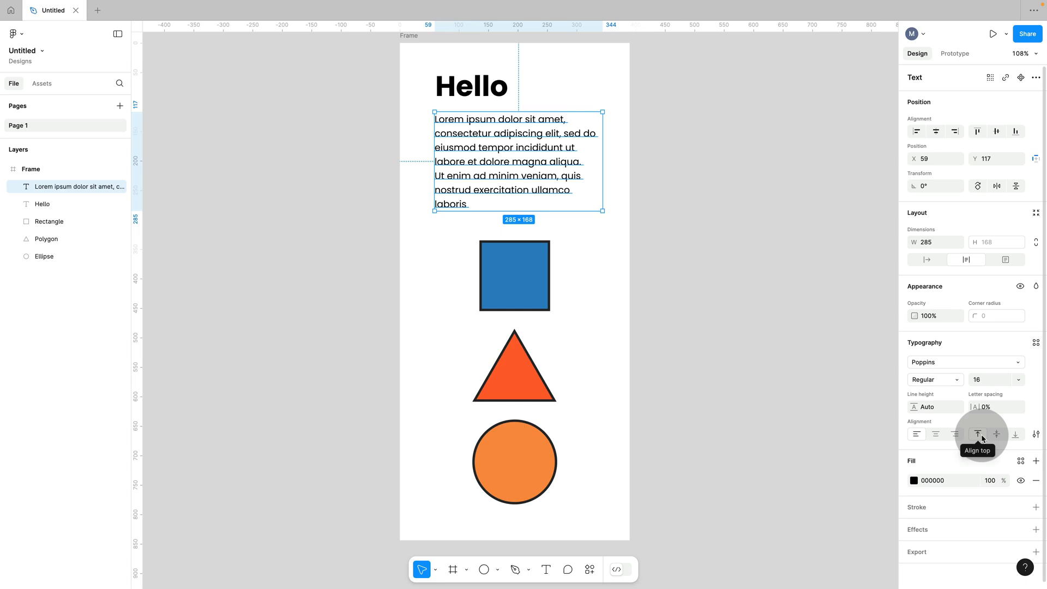
End the paragraph with a period and a line break, trying a pasted copy of its text below and undoing the paste.
{"action": "double_click", "coordinate": [484, 175]}
{"action": "key", "text": "ctrl+c"}
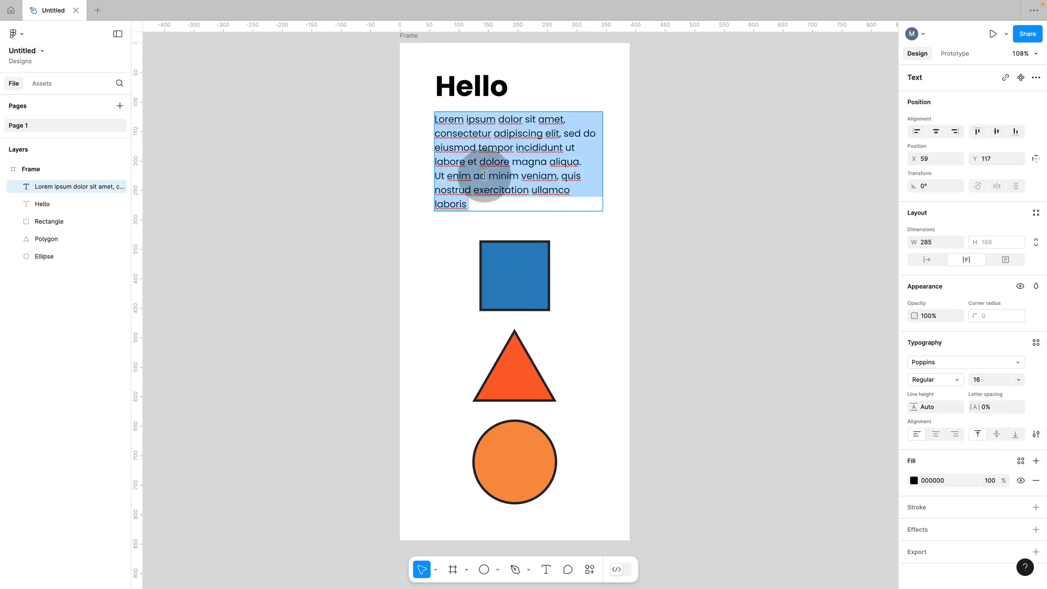
{"action": "left_click", "coordinate": [482, 203]}
{"action": "key", "text": "BackSpace"}
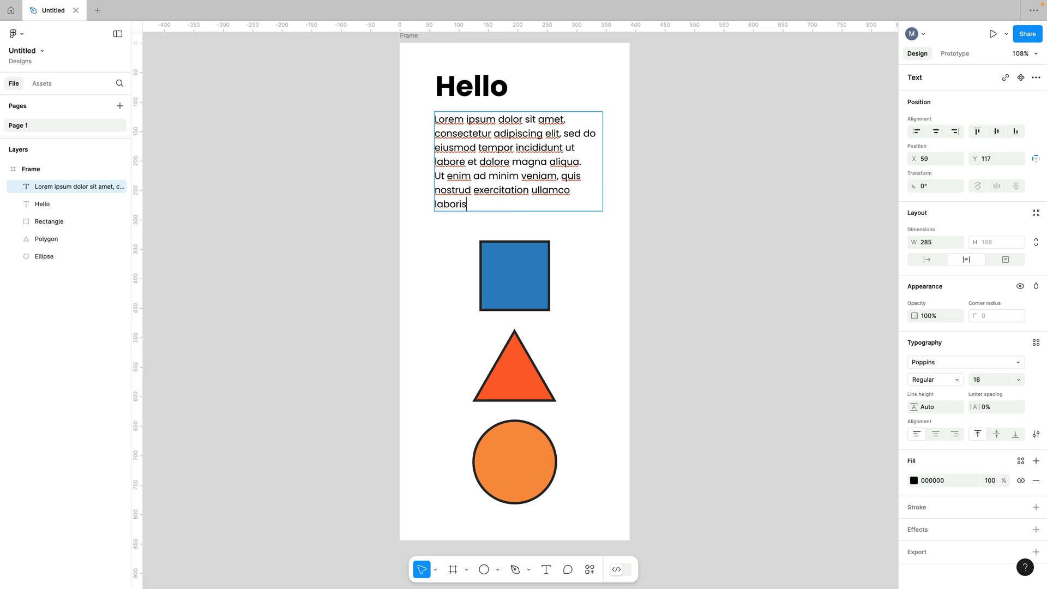
{"action": "key", "text": "Return"}
{"action": "key", "text": "ctrl+v"}
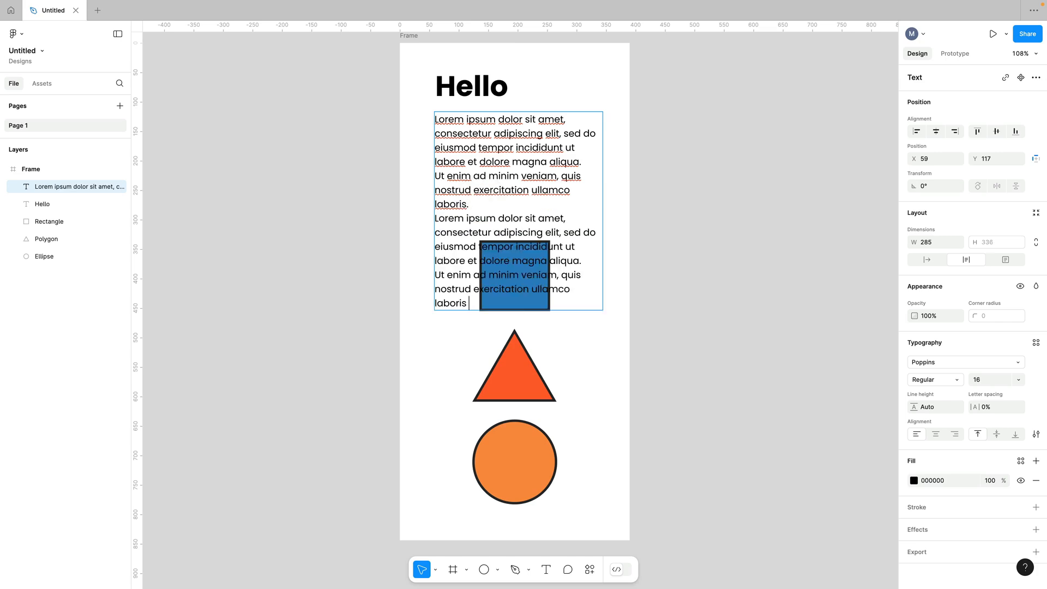
{"action": "key", "text": "ctrl+z"}
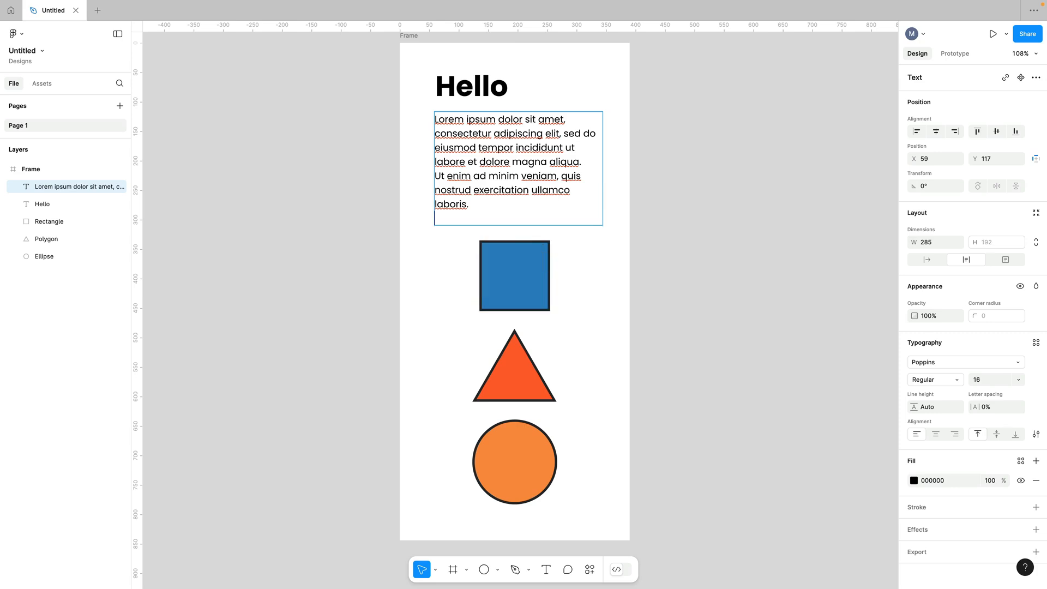
{"action": "key", "text": "Escape"}
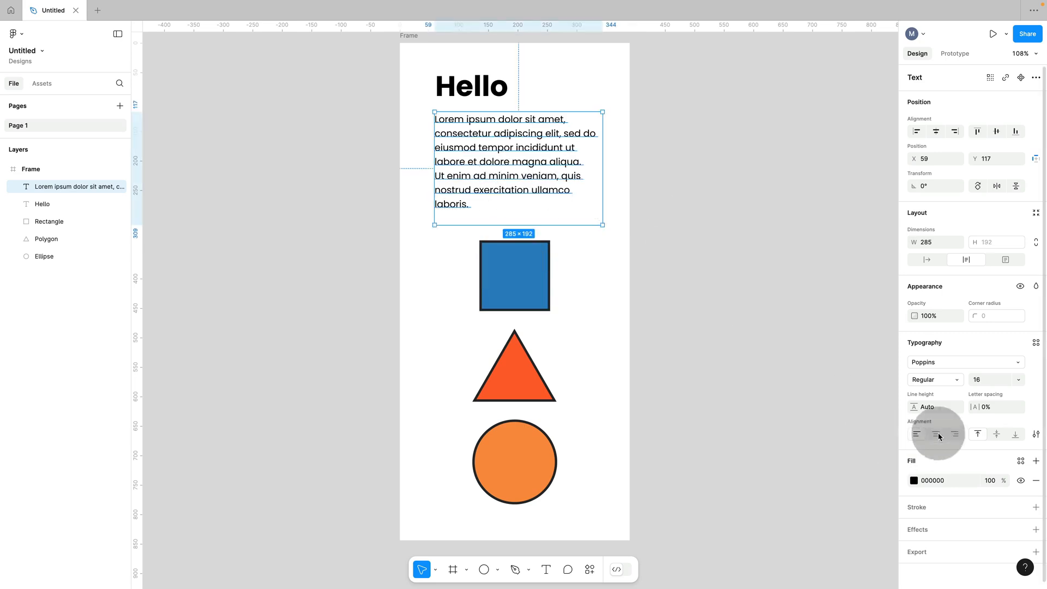
Align the paragraph's text vertically to the middle, append a copy of its text as a test, and undo the copy.
{"action": "left_click", "coordinate": [997, 436]}
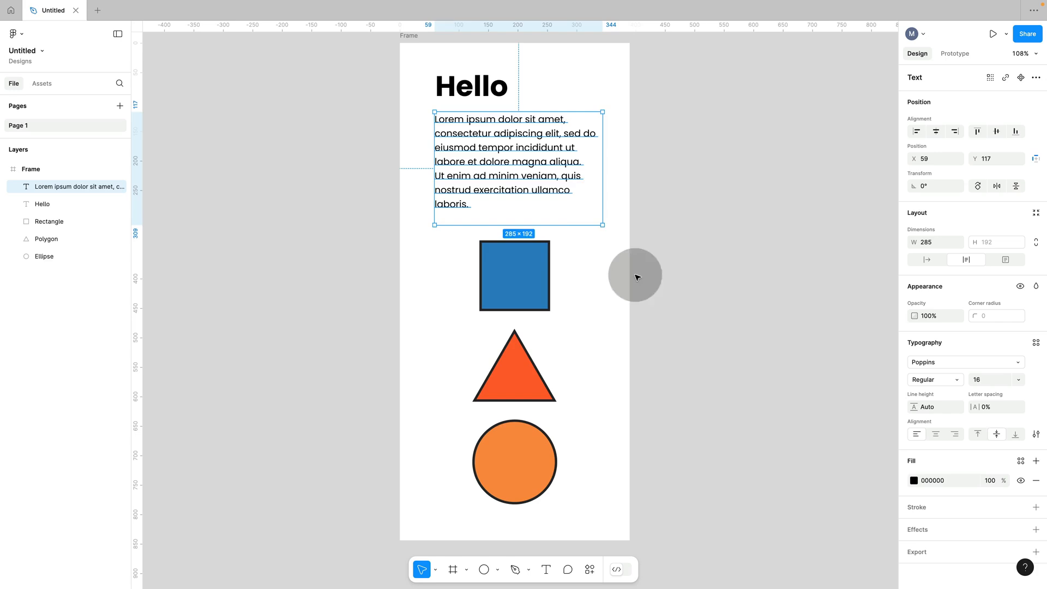
{"action": "double_click", "coordinate": [480, 205]}
{"action": "key", "text": "ctrl+c"}
{"action": "left_click", "coordinate": [480, 206]}
{"action": "key", "text": "ctrl+v"}
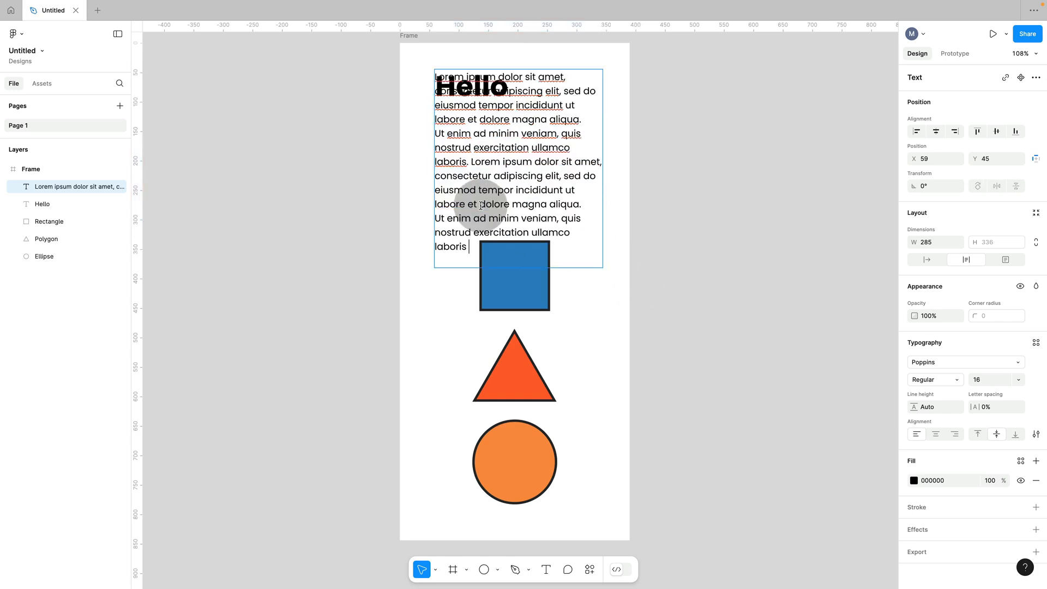
{"action": "key", "text": "ctrl+z"}
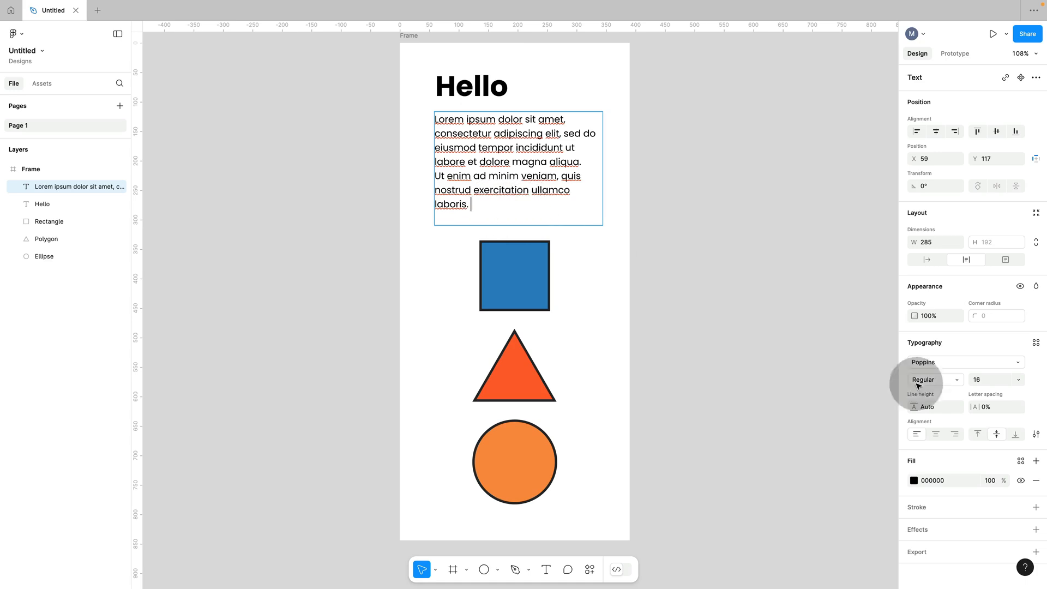
Align the paragraph's text to the bottom of its box and append a copy of the Lorem ipsum text.
{"action": "left_click", "coordinate": [1017, 434]}
{"action": "double_click", "coordinate": [480, 200]}
{"action": "type", "text": "Lorem ipsum dolor sit amet, consectetur adipiscing elit, sed do eiusmod tempor incididunt ut labore et dolore magna aliqua. Ut enim ad minim veniam, quis nostrud exercitation ullamco laboris."}
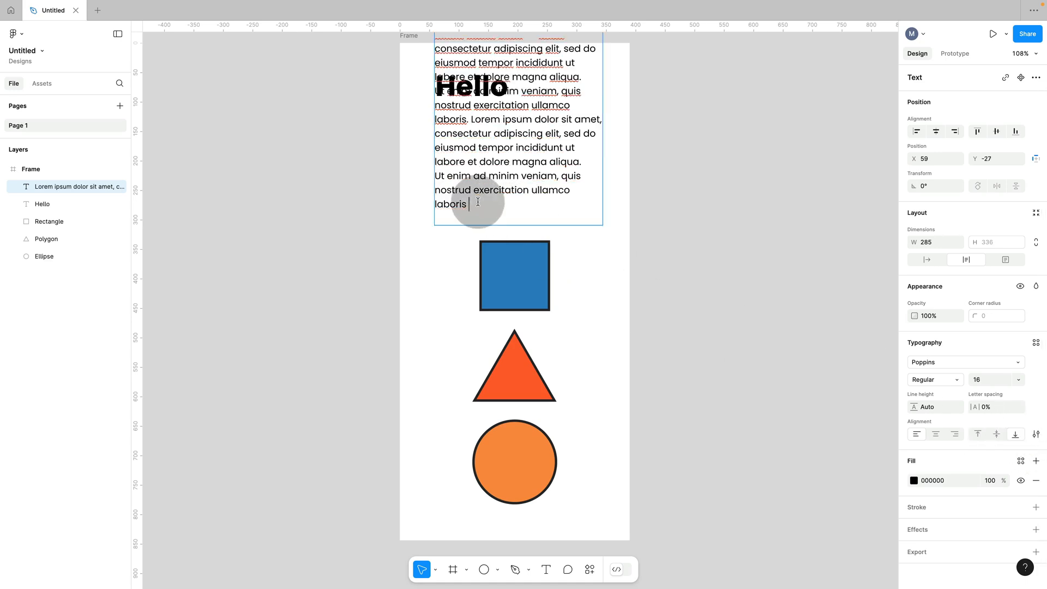
Undo the appended Lorem ipsum copy and delete the empty line at the paragraph's end.
{"action": "key", "text": "ctrl+z"}
{"action": "left_click", "coordinate": [468, 217]}
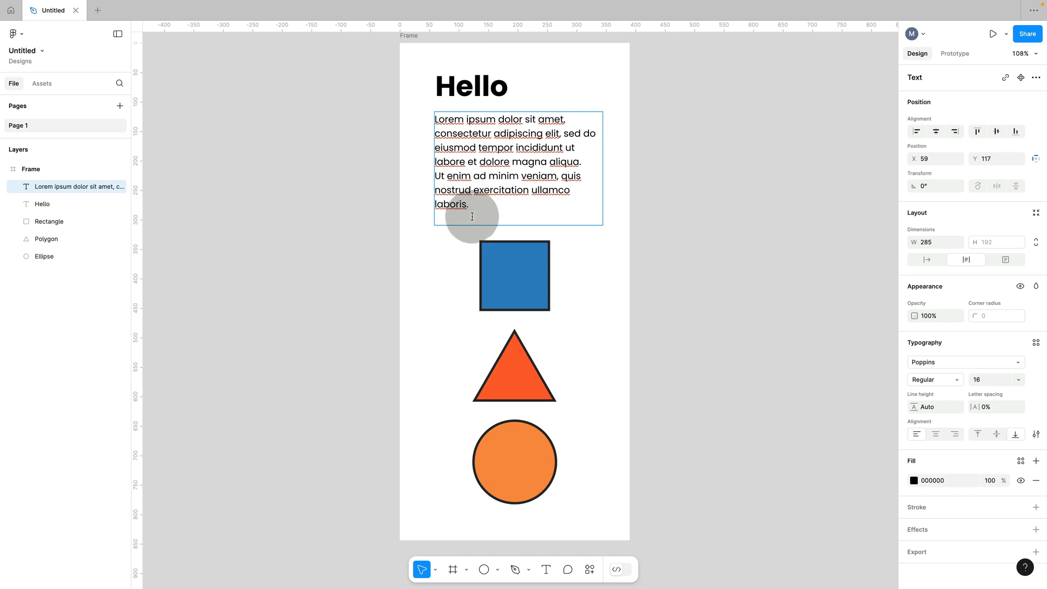
{"action": "key", "text": "BackSpace"}
Examine the Basics and Details options in the paragraph's advanced type settings and close them.
{"action": "left_click", "coordinate": [1035, 435]}
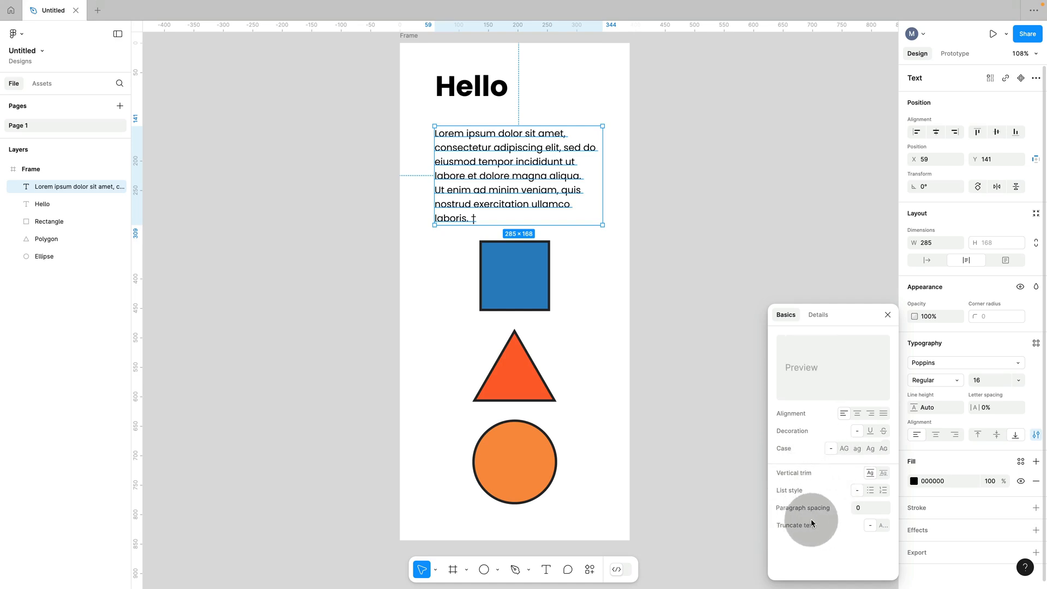
{"action": "left_click", "coordinate": [818, 315]}
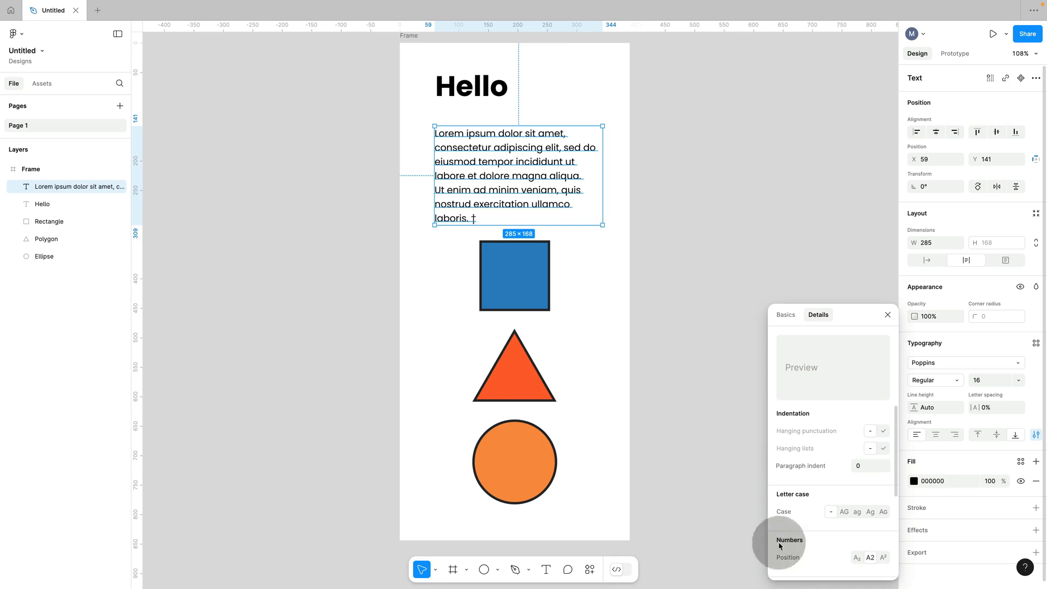
{"action": "left_click", "coordinate": [888, 315]}
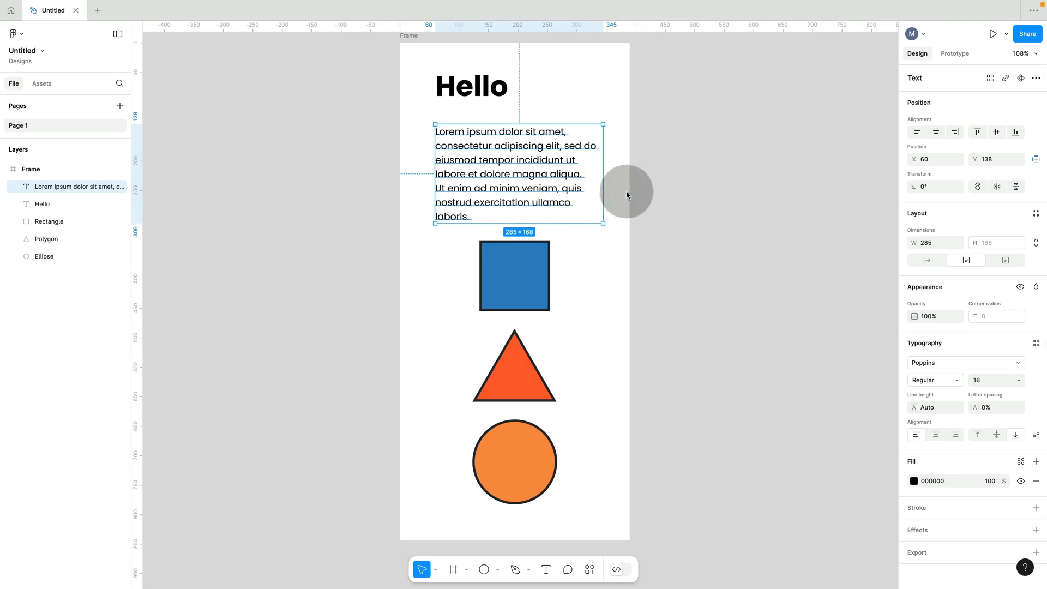
Shift the Lorem ipsum paragraph about 78 px right, and left-align all five objects in the frame with one another.
{"action": "left_click_drag", "start_coordinate": [477, 172], "coordinate": [524, 172]}
{"action": "left_click_drag", "start_coordinate": [411, 84], "coordinate": [611, 257]}
{"action": "left_click", "coordinate": [417, 195]}
{"action": "key", "text": "ctrl+a"}
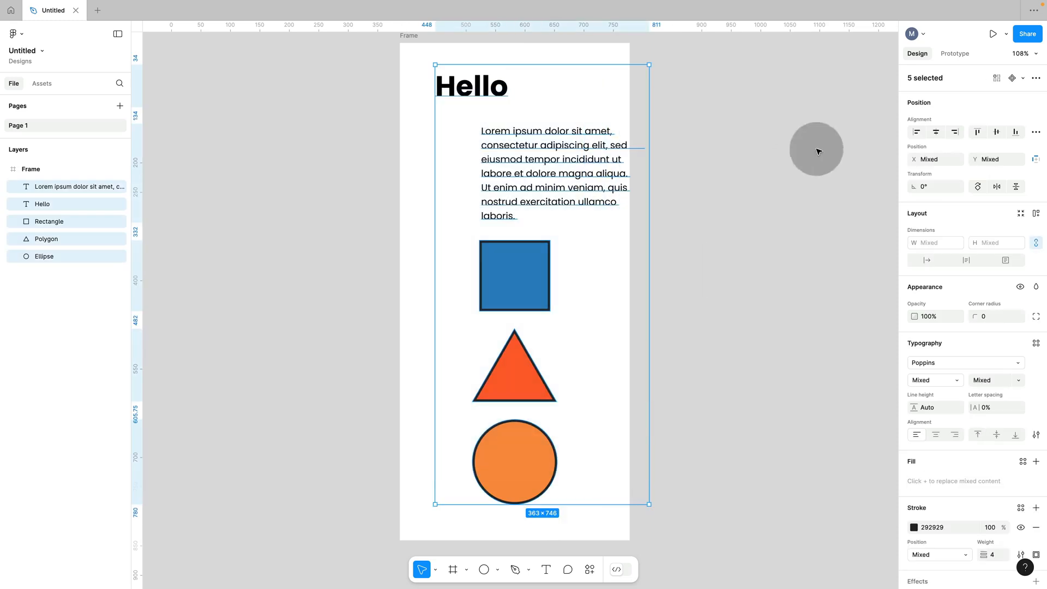
{"action": "left_click", "coordinate": [918, 133]}
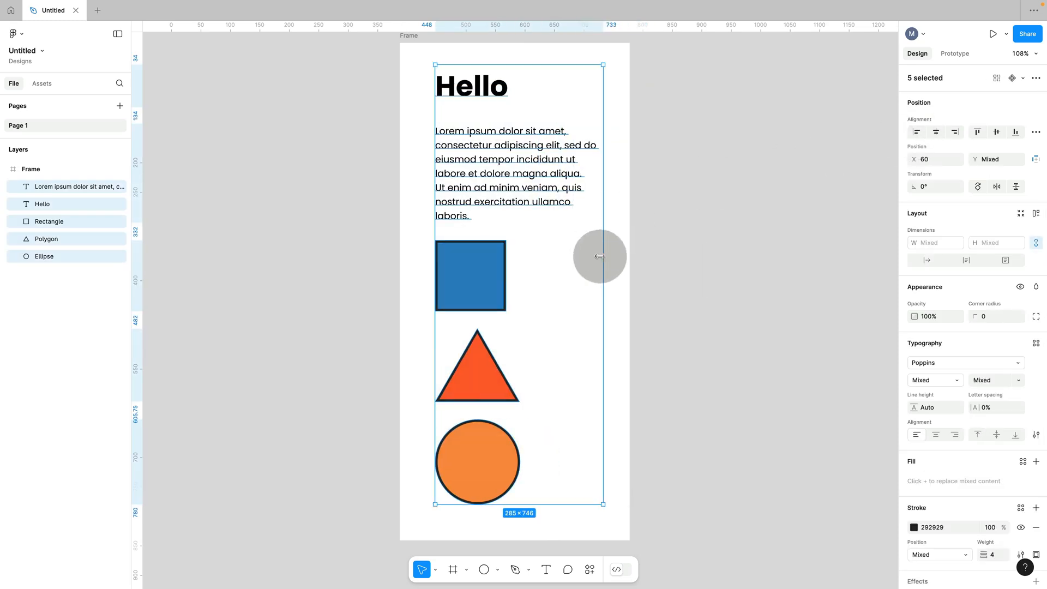
{"action": "left_click", "coordinate": [664, 262]}
{"action": "left_click", "coordinate": [507, 167]}
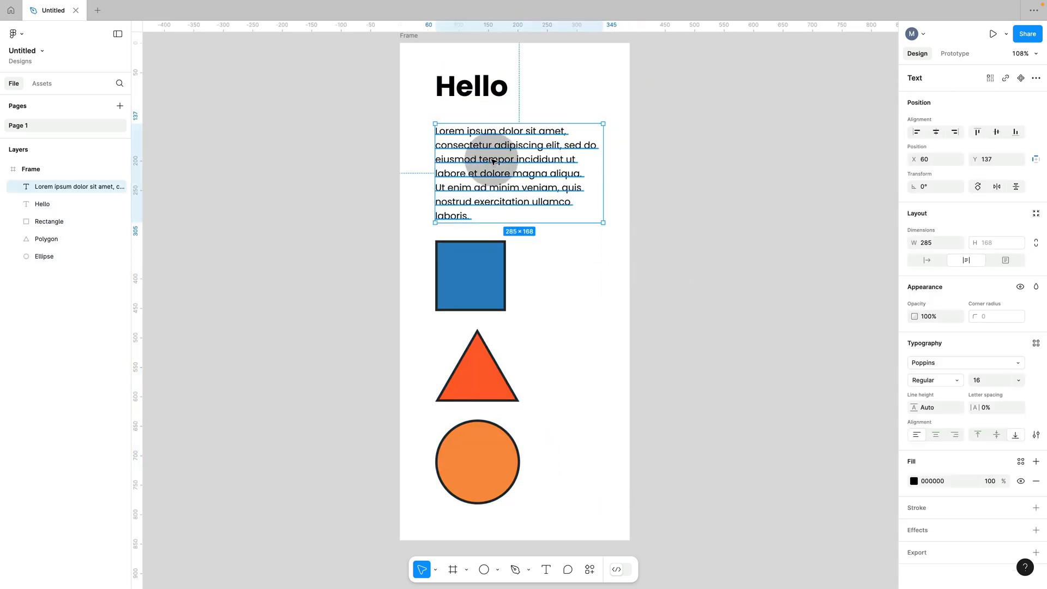
Examine the Lorem ipsum paragraph's fill colour options, close them, and compare the text settings of the Hello heading and the paragraph.
{"action": "left_click", "coordinate": [919, 480]}
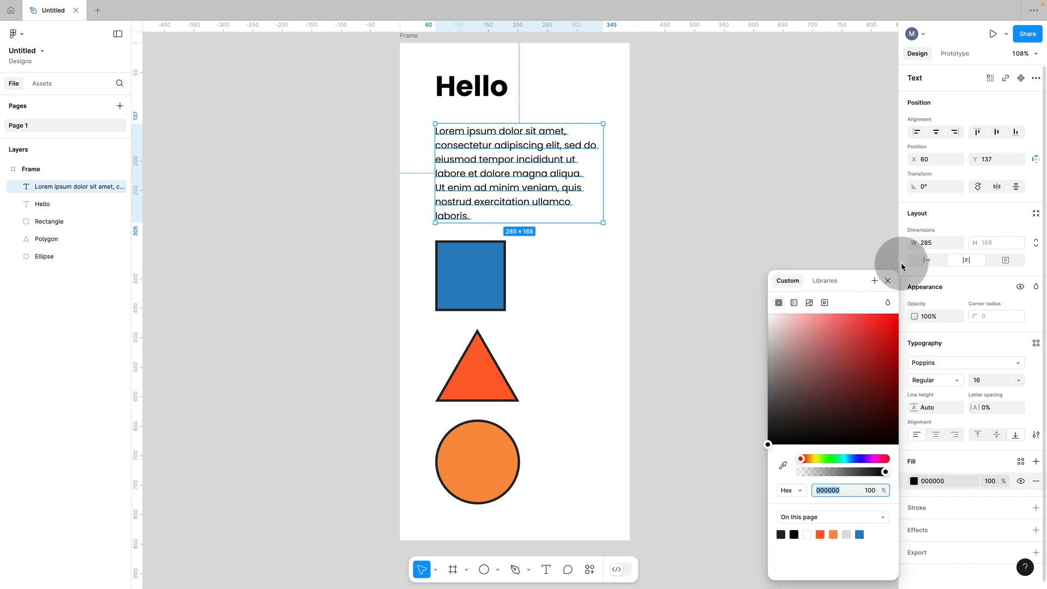
{"action": "left_click", "coordinate": [888, 281]}
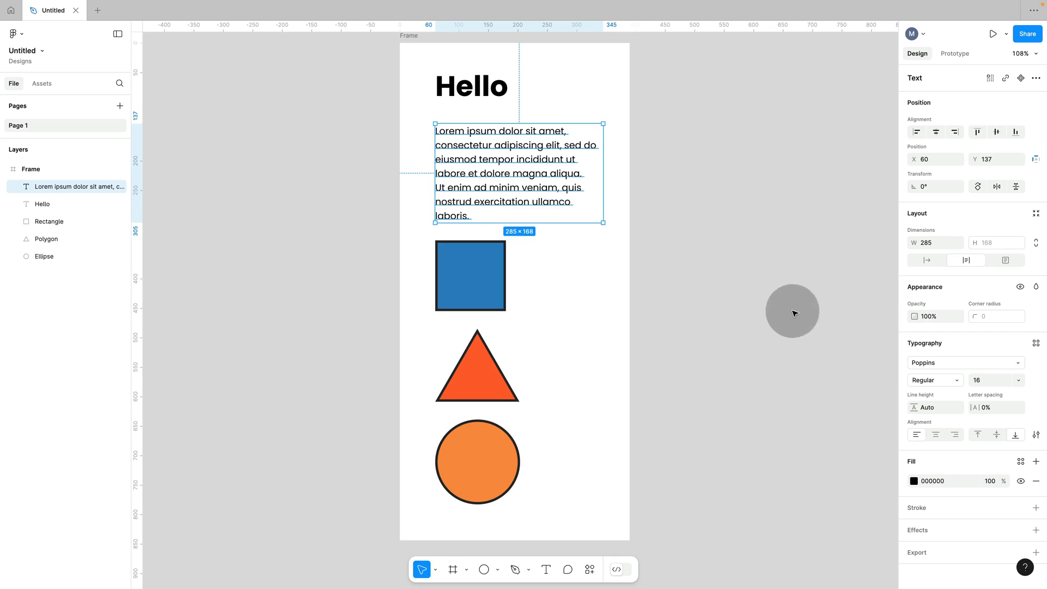
{"action": "left_click", "coordinate": [478, 90]}
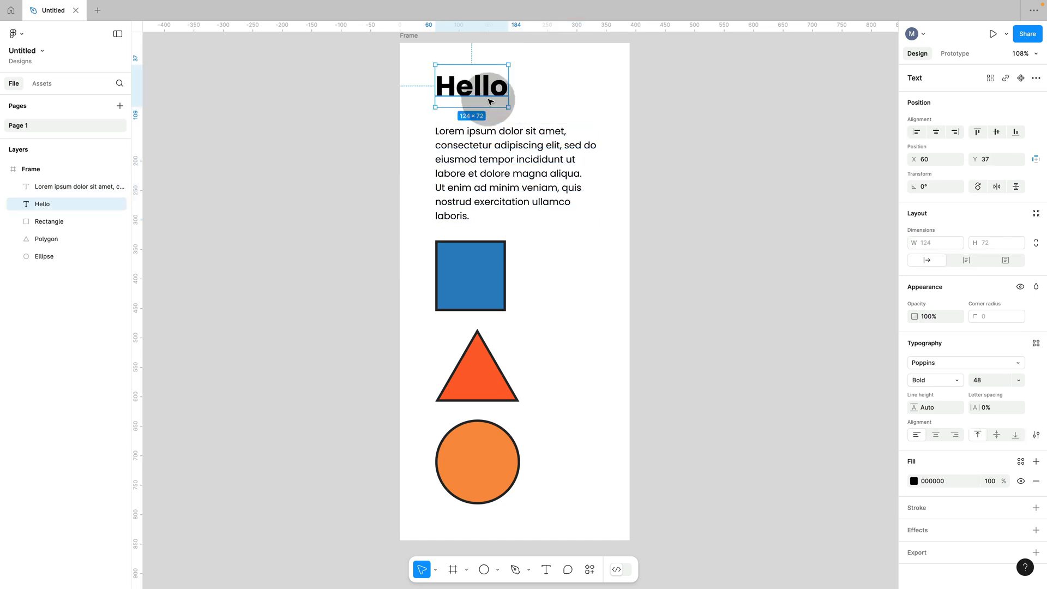
{"action": "left_click", "coordinate": [499, 177]}
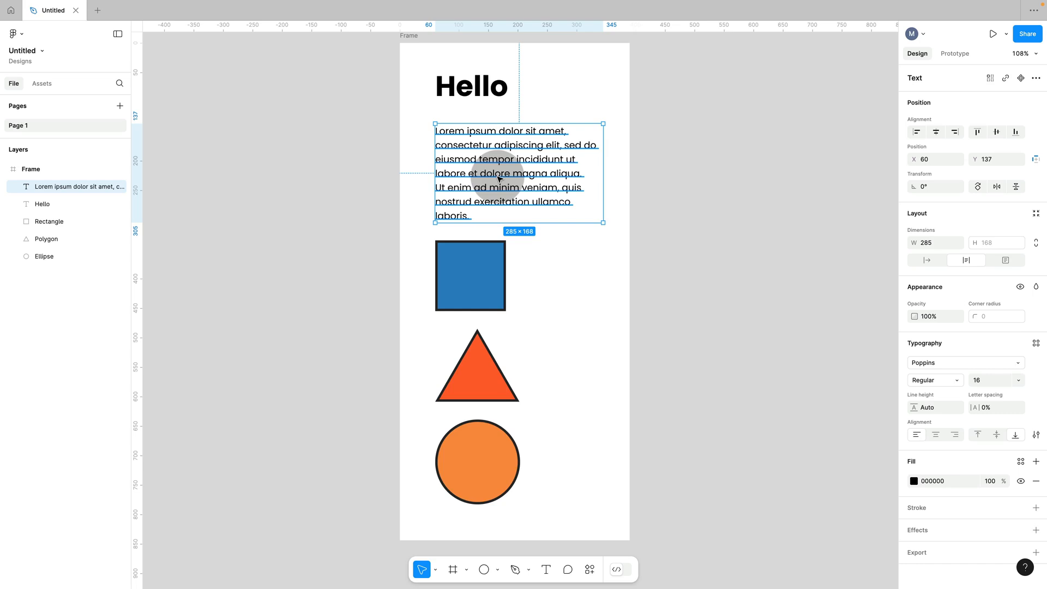
Copy the word Hello from the heading and paste it directly before Lorem at the start of the paragraph's text.
{"action": "left_click", "coordinate": [475, 97]}
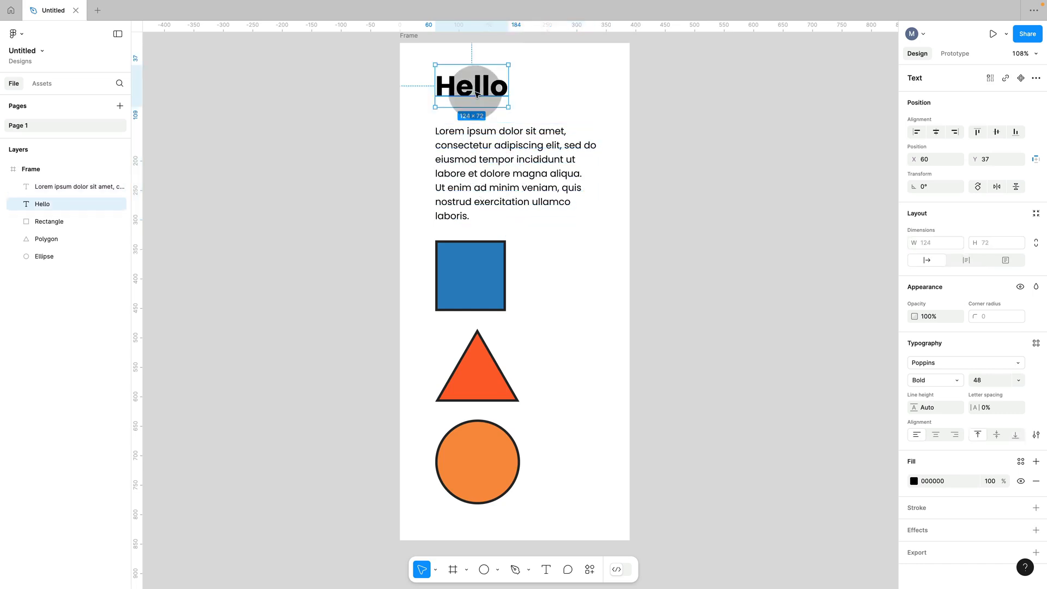
{"action": "double_click", "coordinate": [475, 94]}
{"action": "key", "text": "ctrl+c"}
{"action": "left_click", "coordinate": [444, 129]}
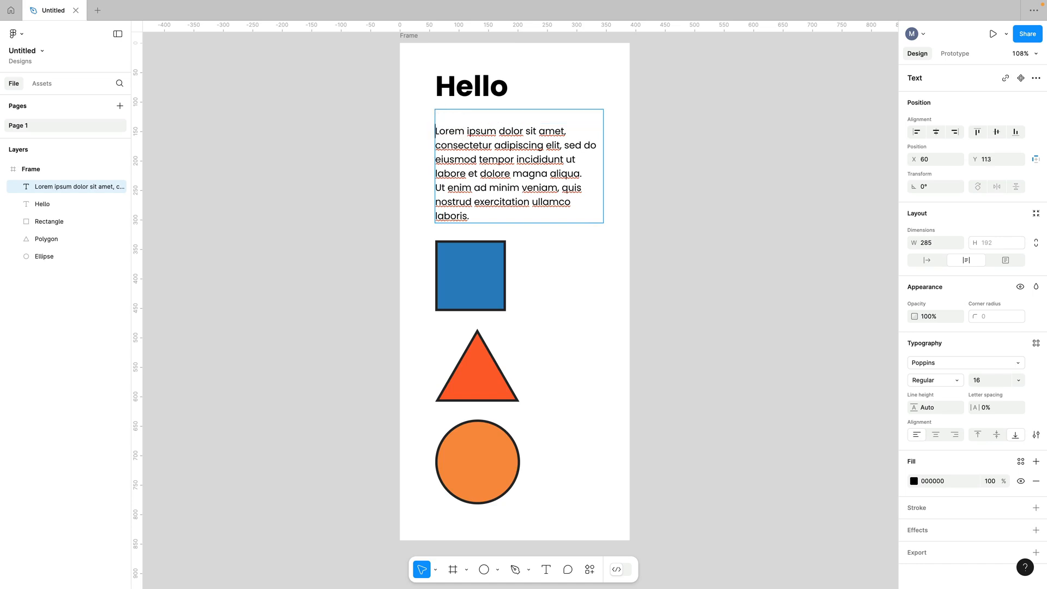
{"action": "key", "text": "ctrl+v"}
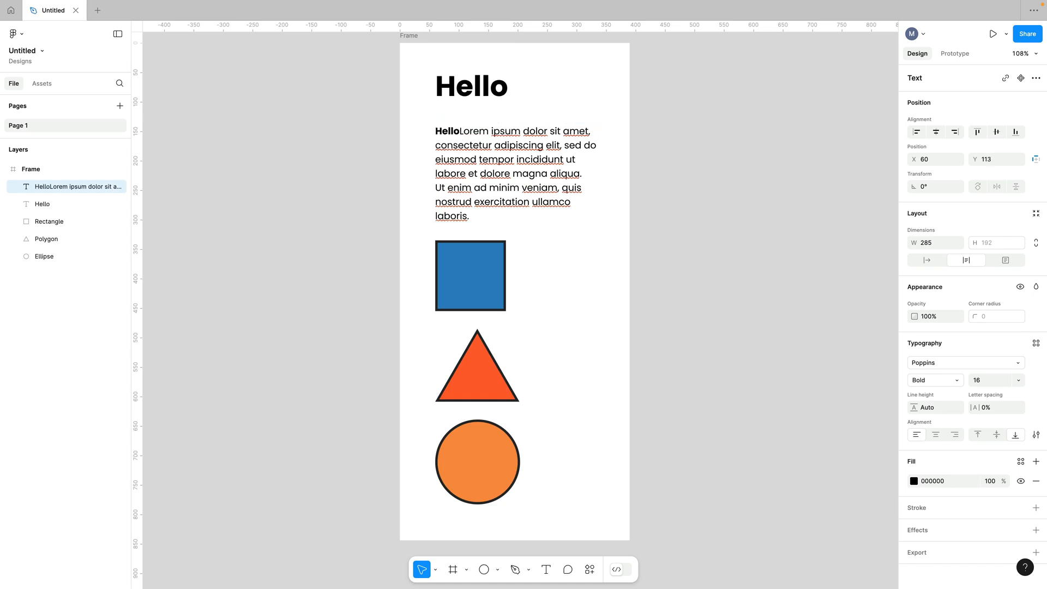
Try a line break after the pasted Hello in the paragraph and undo it.
{"action": "key", "text": "Return"}
{"action": "key", "text": "ctrl+z"}
{"action": "key", "text": "ctrl+z"}
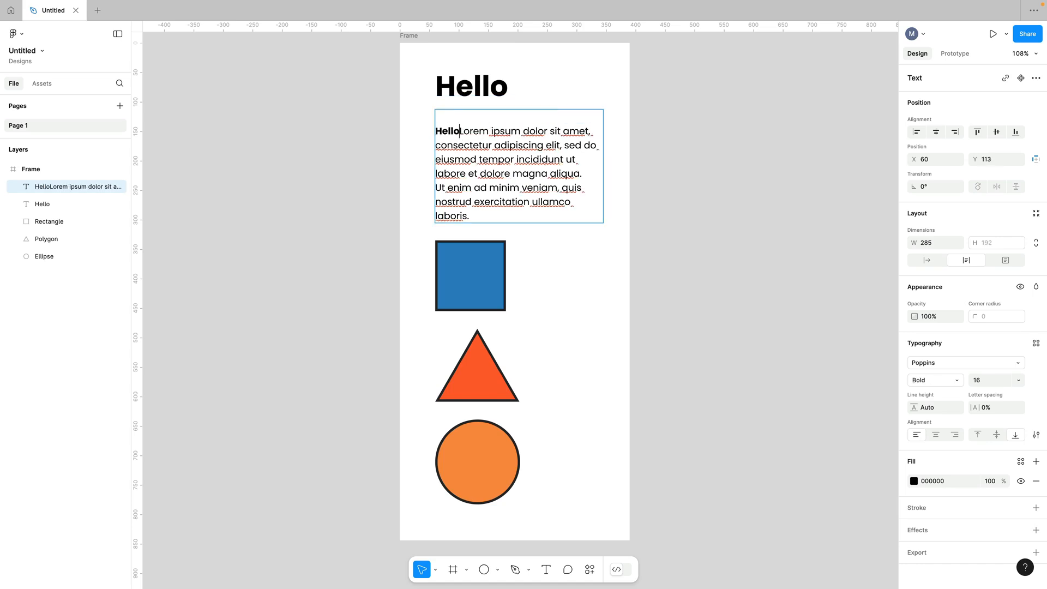